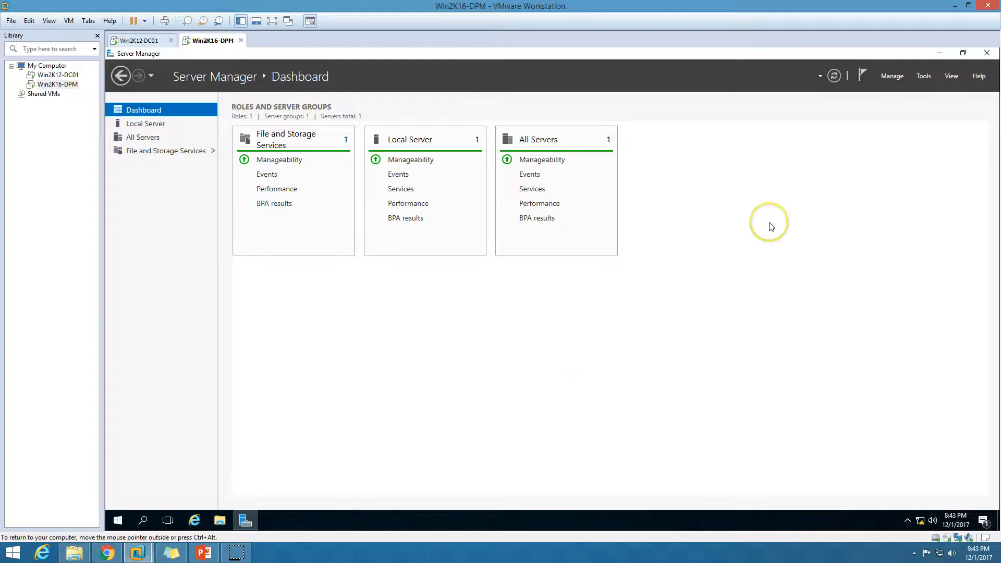
Step: Confirm in the Add Roles and Features wizard that .NET Framework 3.5 is already installed, then cancel
left_click(891, 82)
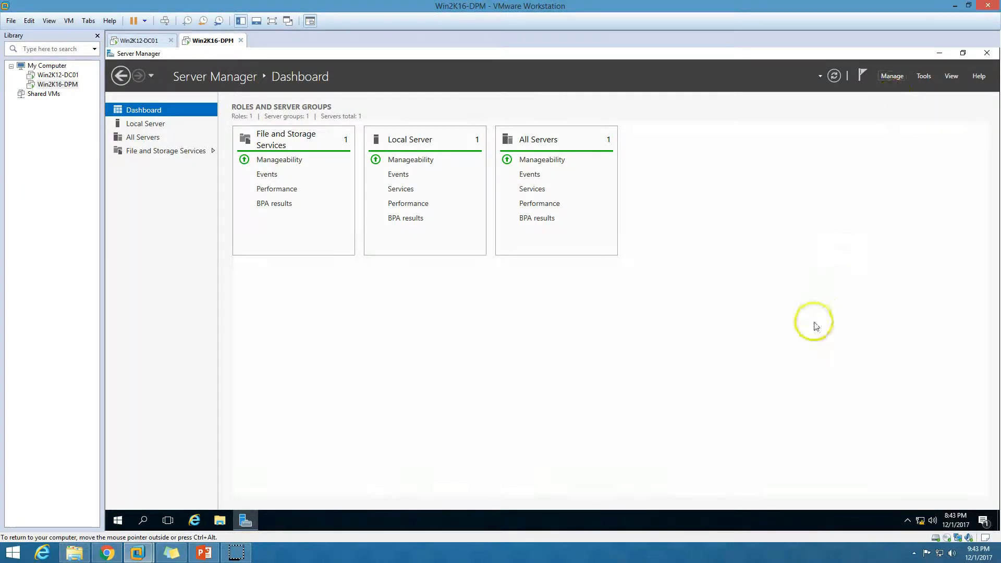
left_click(893, 78)
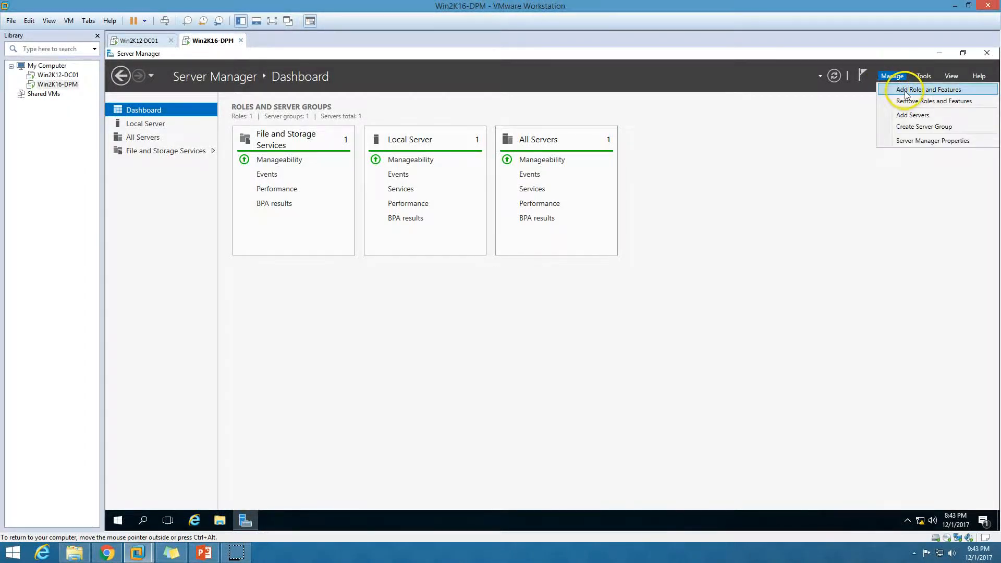
left_click(906, 94)
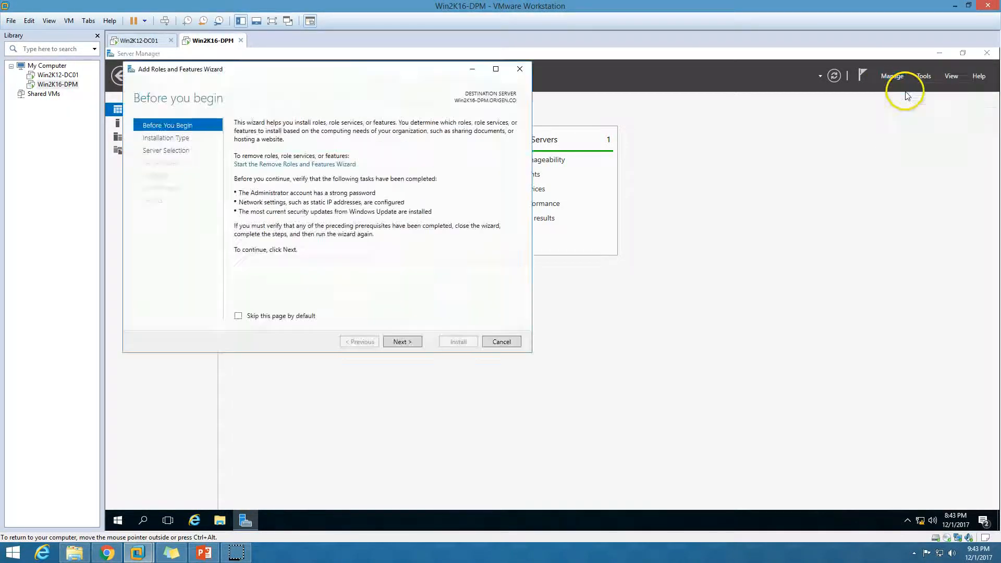
left_click(402, 343)
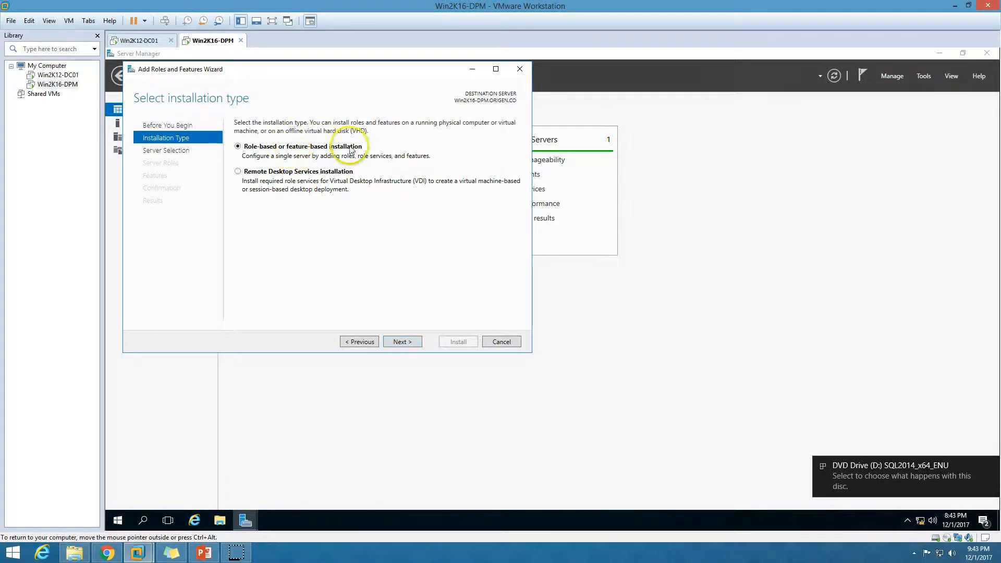
left_click(399, 342)
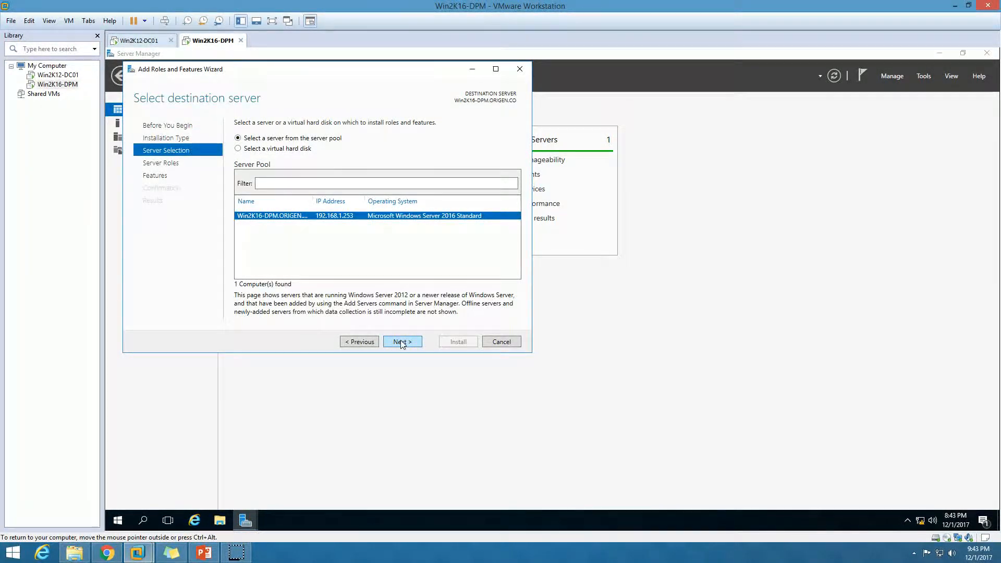
left_click(401, 341)
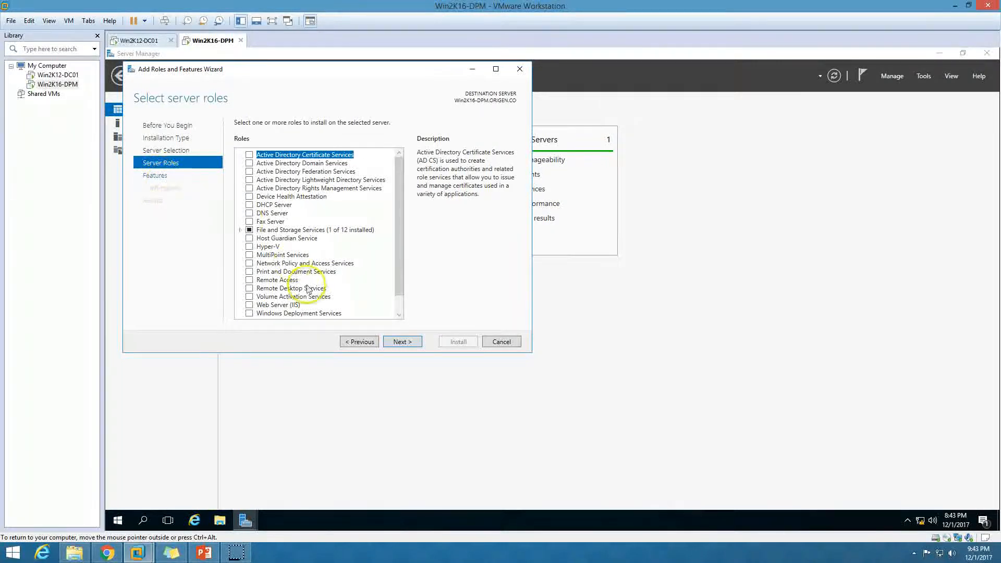
left_click(402, 342)
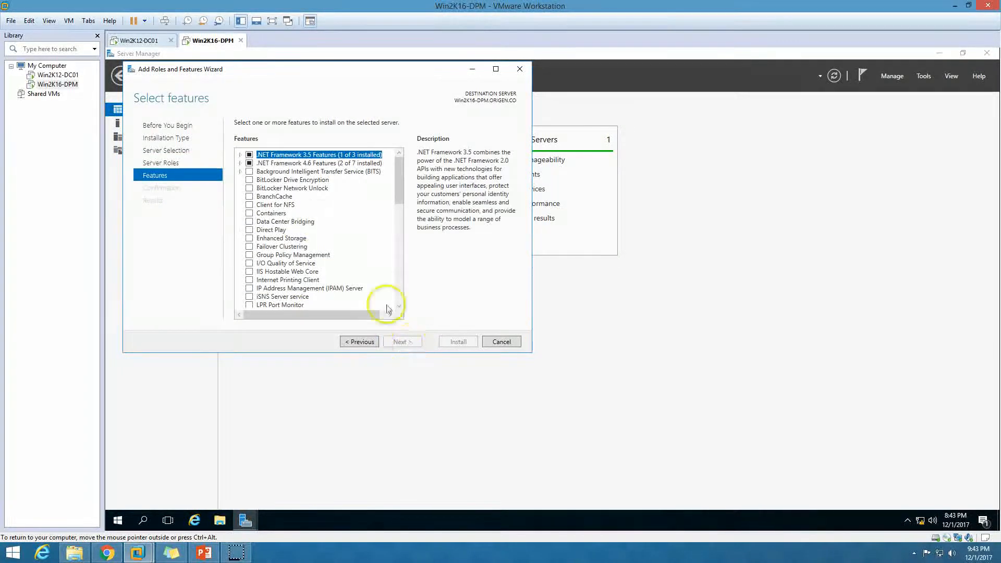
left_click(239, 155)
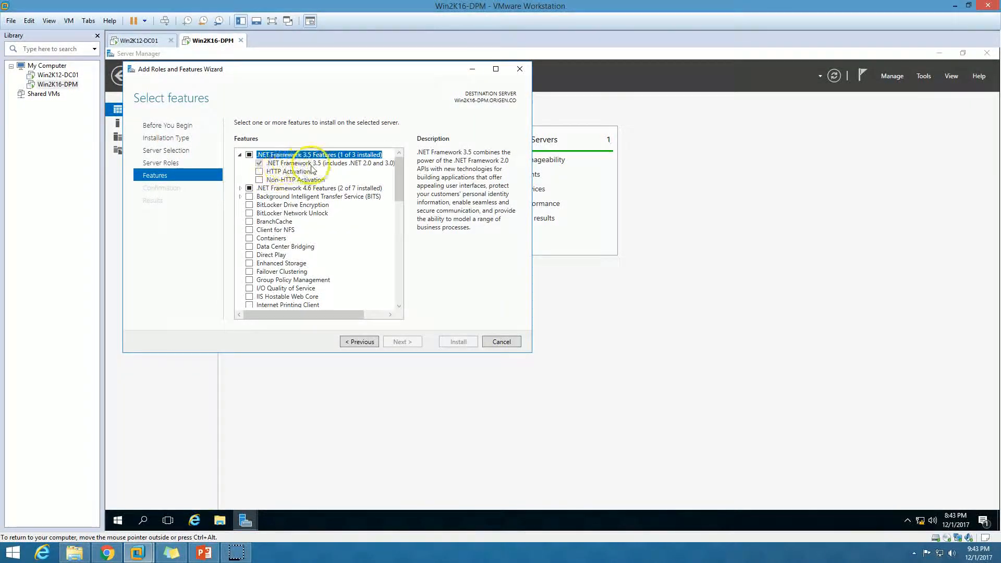
left_click(292, 163)
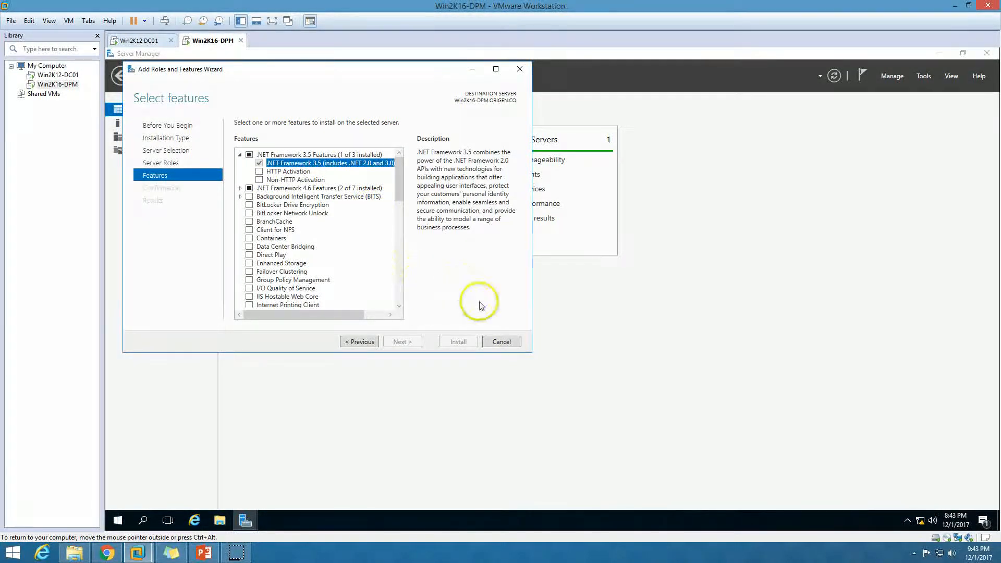
left_click(499, 341)
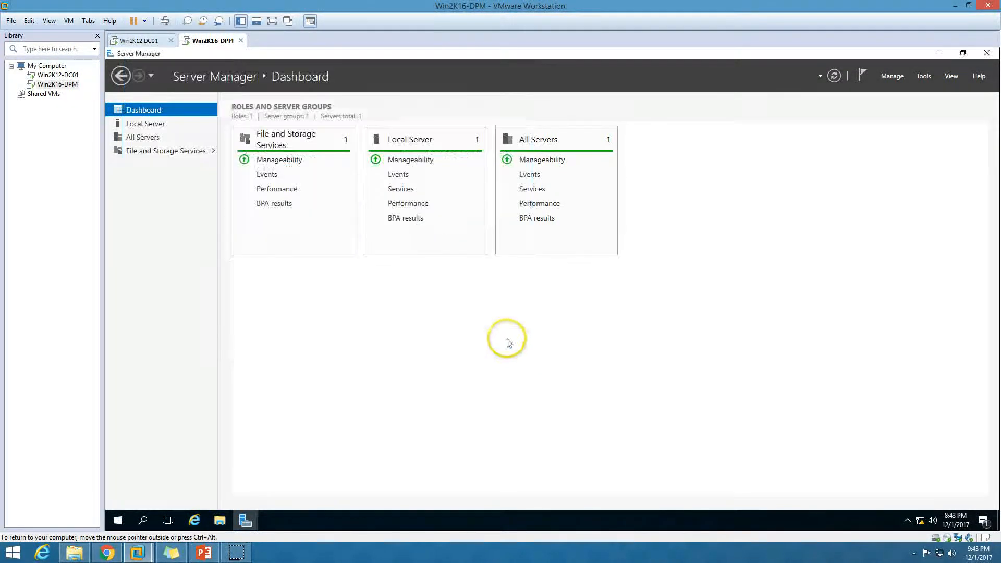
Step: Launch SQL Server 2014 setup from the SQL2014 DVD drive in This PC, approving the UAC prompt
left_click(245, 519)
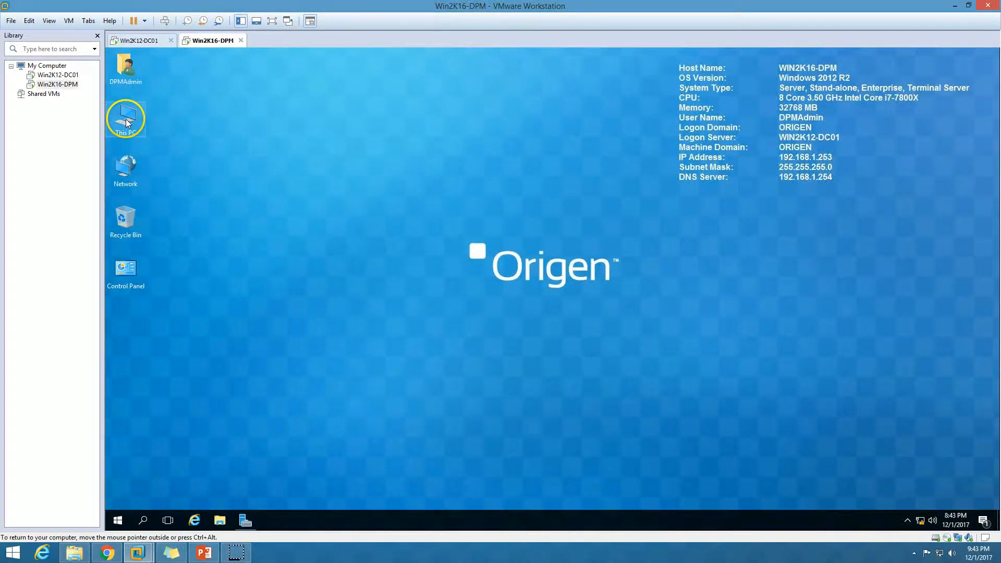
double_click(125, 121)
double_click(362, 179)
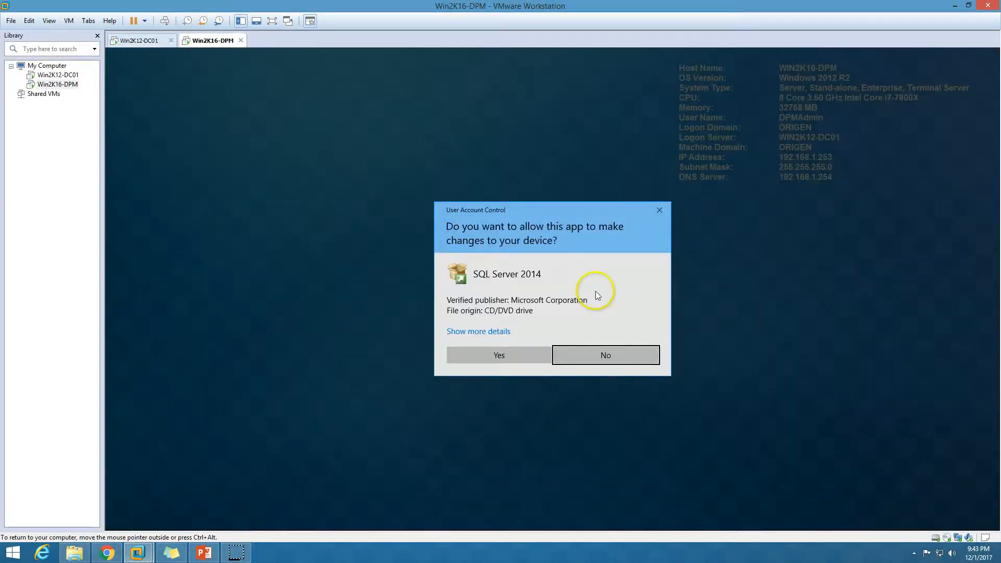
left_click(521, 352)
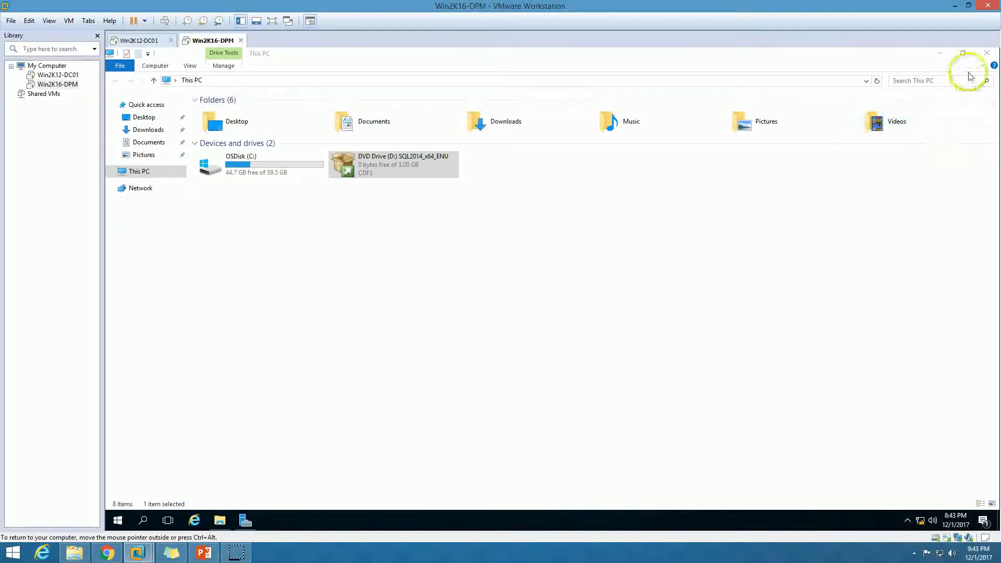
left_click(987, 53)
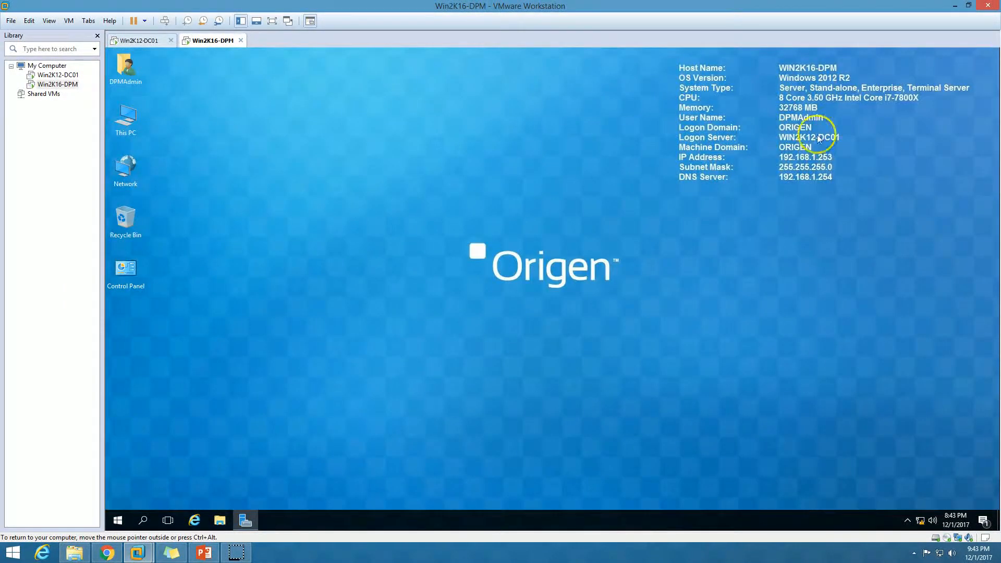
Step: Refresh the desktop and return focus to the virtual machine
right_click(341, 249)
left_click(364, 273)
left_click(236, 553)
left_click(344, 331)
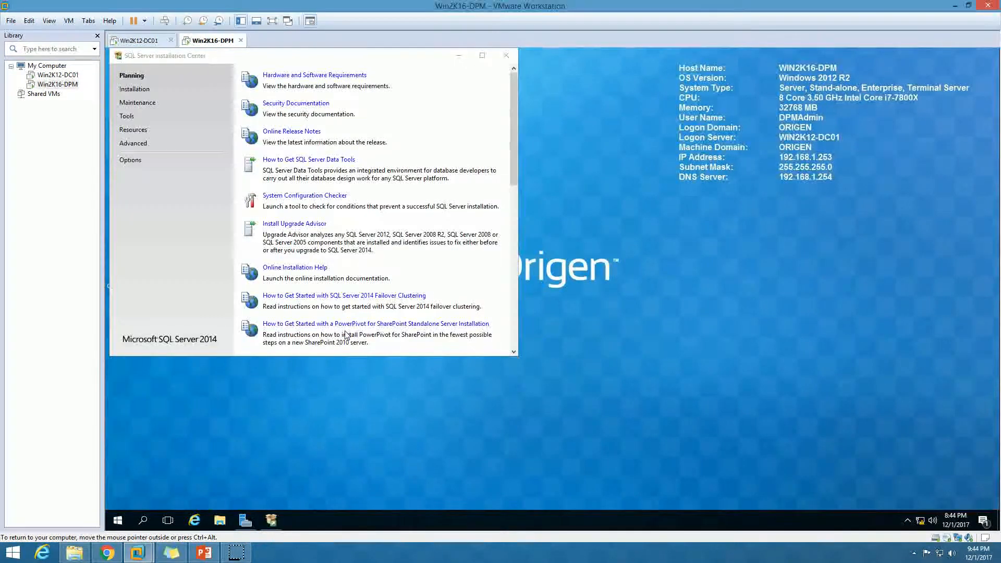
Step: Centre the Installation Center and choose 'New SQL Server stand-alone installation' from the Installation page
left_click_drag(287, 55, 507, 119)
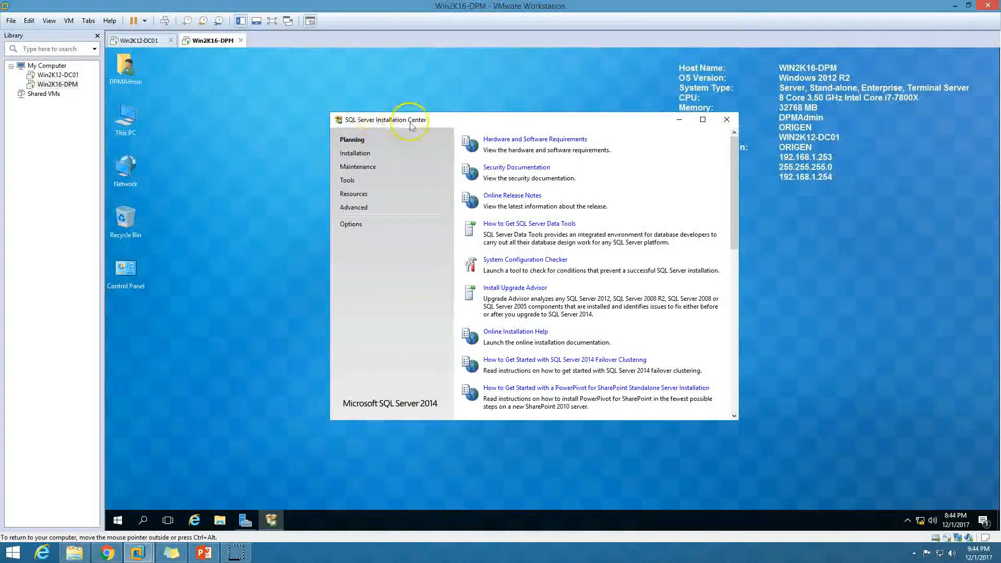
left_click(357, 154)
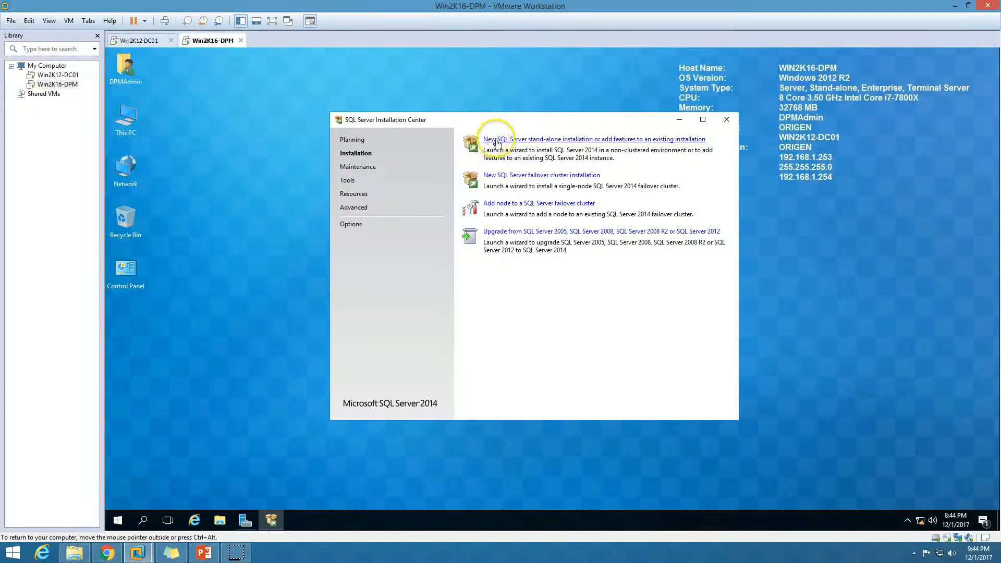
left_click(587, 139)
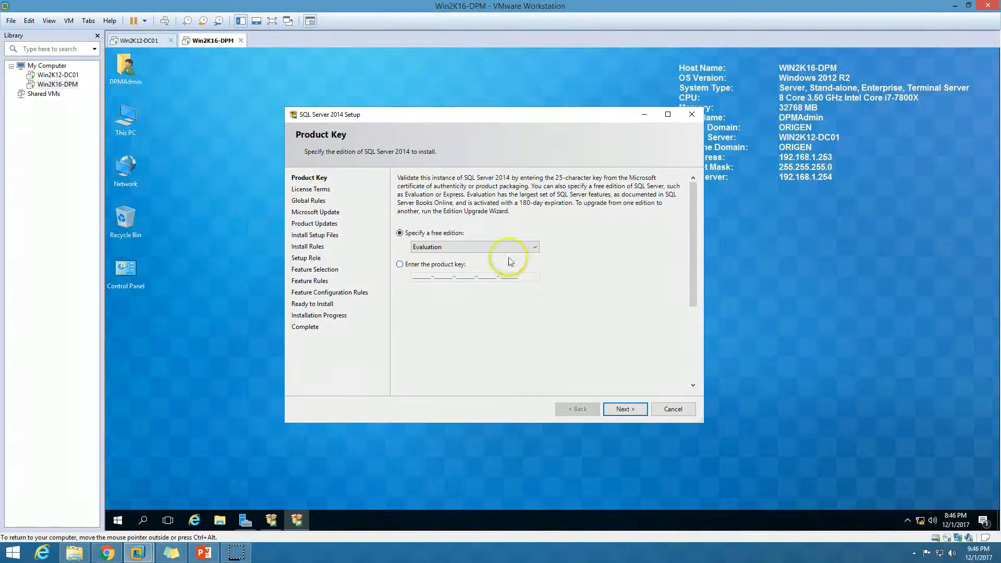
left_click(427, 247)
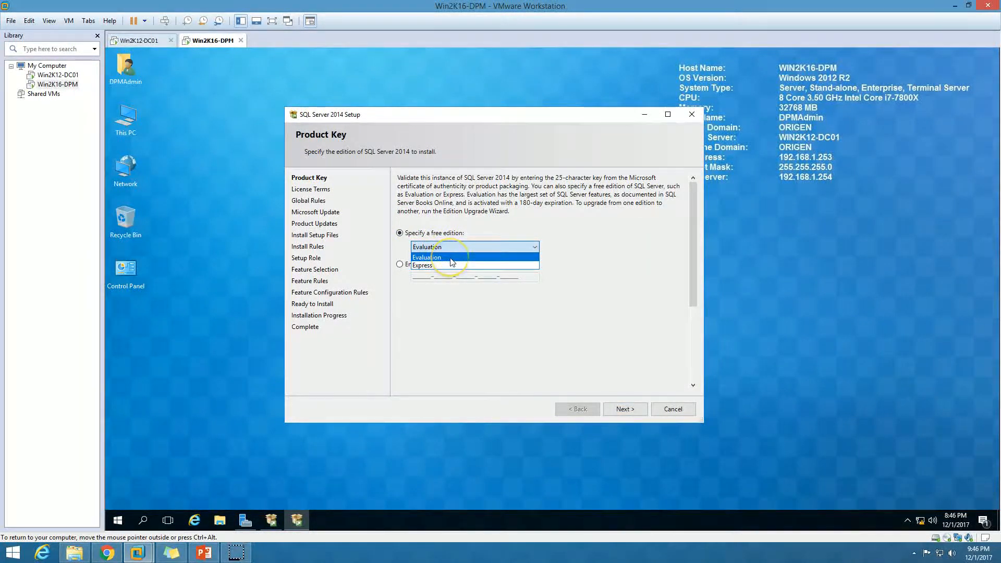
Step: Keep the free Evaluation edition, accept the license terms, and continue without Microsoft Update
left_click(451, 259)
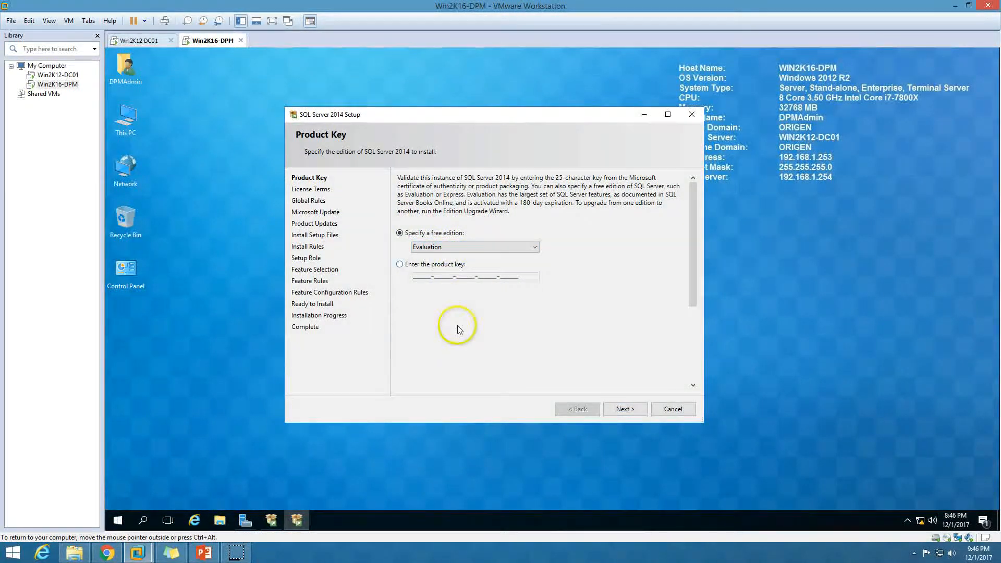
left_click(436, 264)
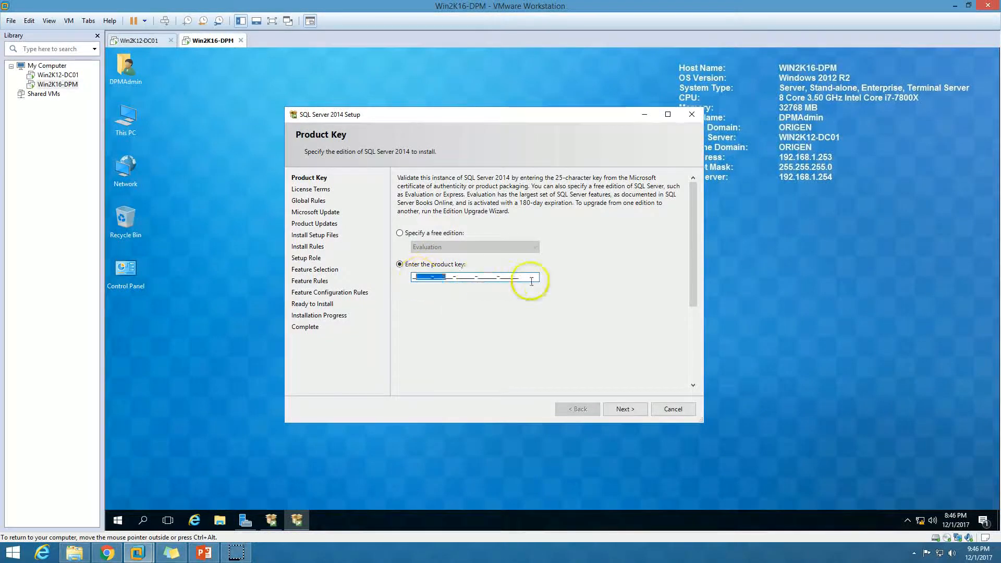
left_click(413, 232)
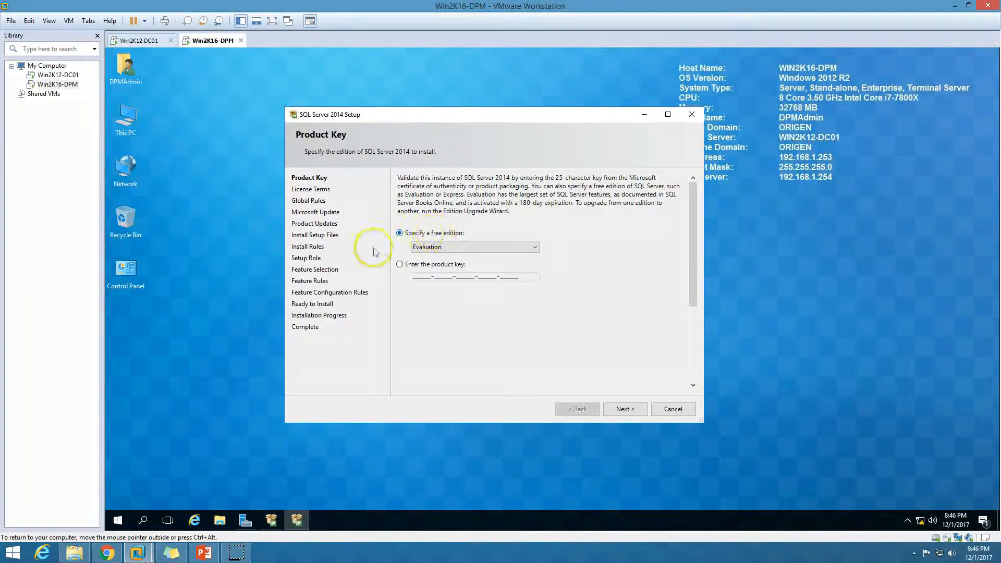
left_click(631, 413)
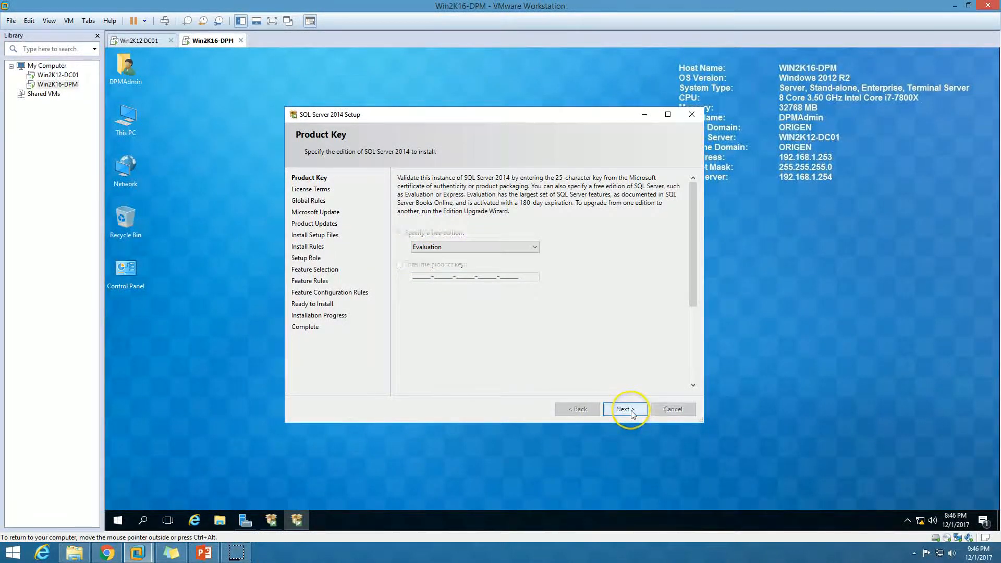
left_click(441, 312)
left_click(635, 409)
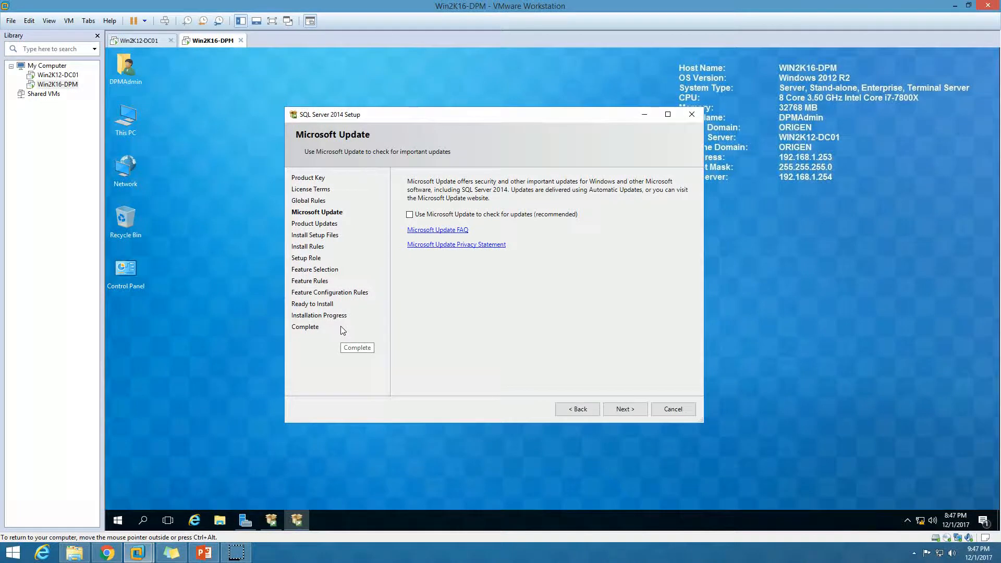
left_click(621, 411)
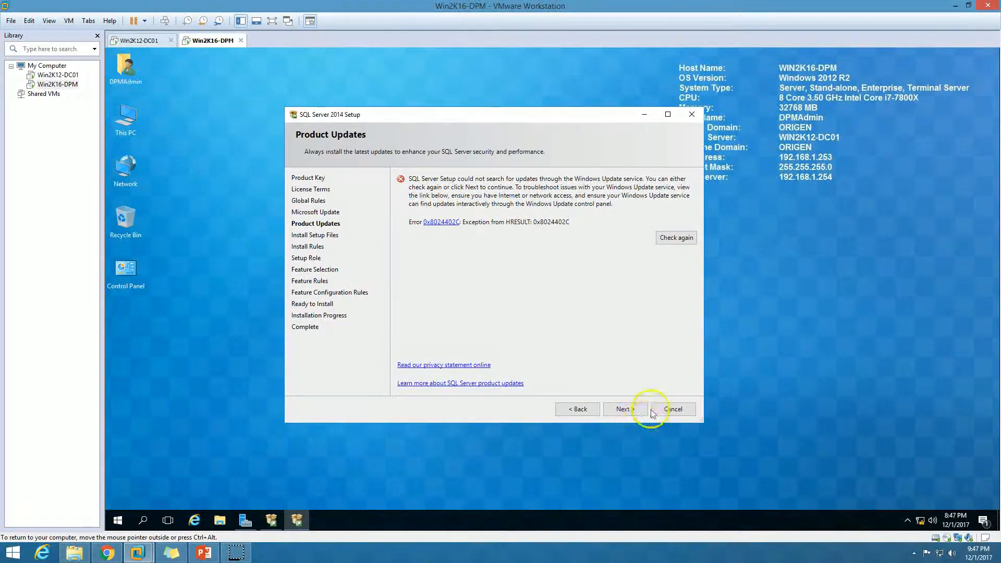
Step: Show the install rule details and read the Windows Firewall warning before dismissing it
left_click(638, 409)
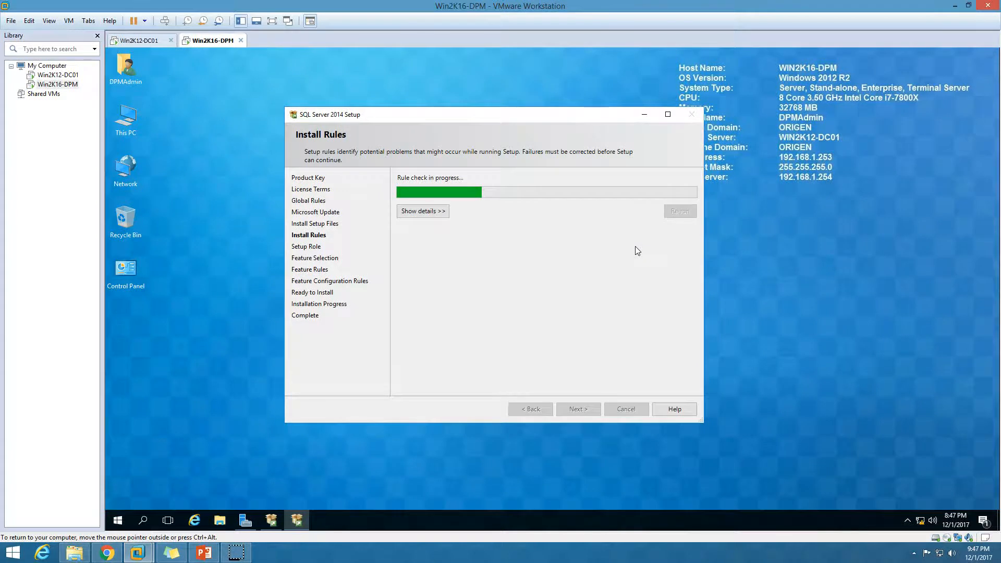
left_click(422, 211)
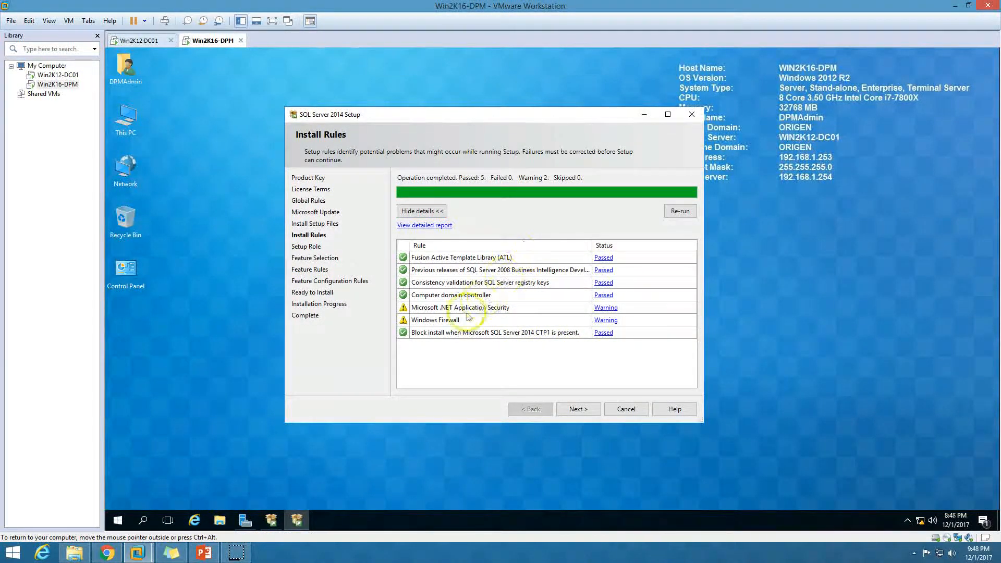
left_click(607, 322)
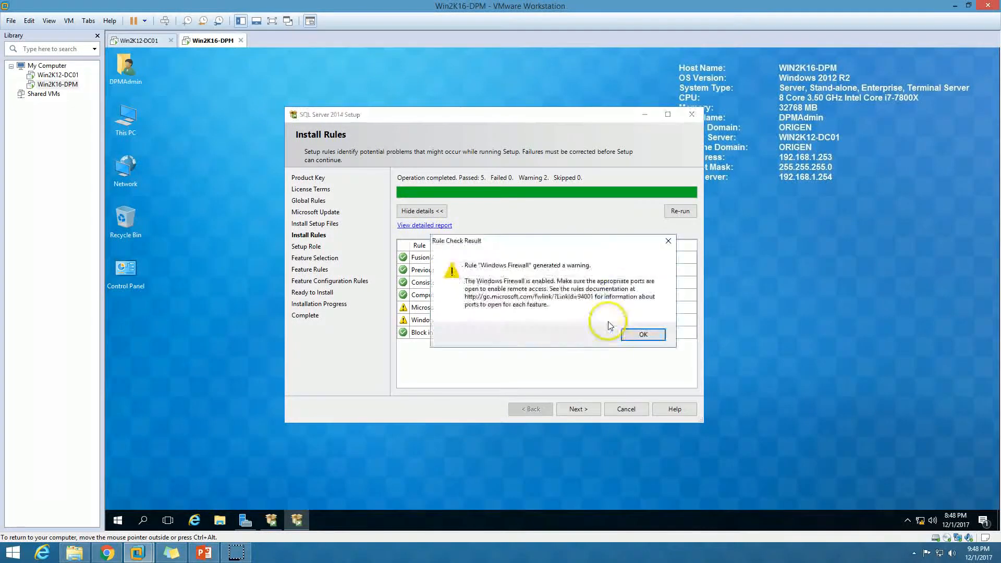
left_click(641, 333)
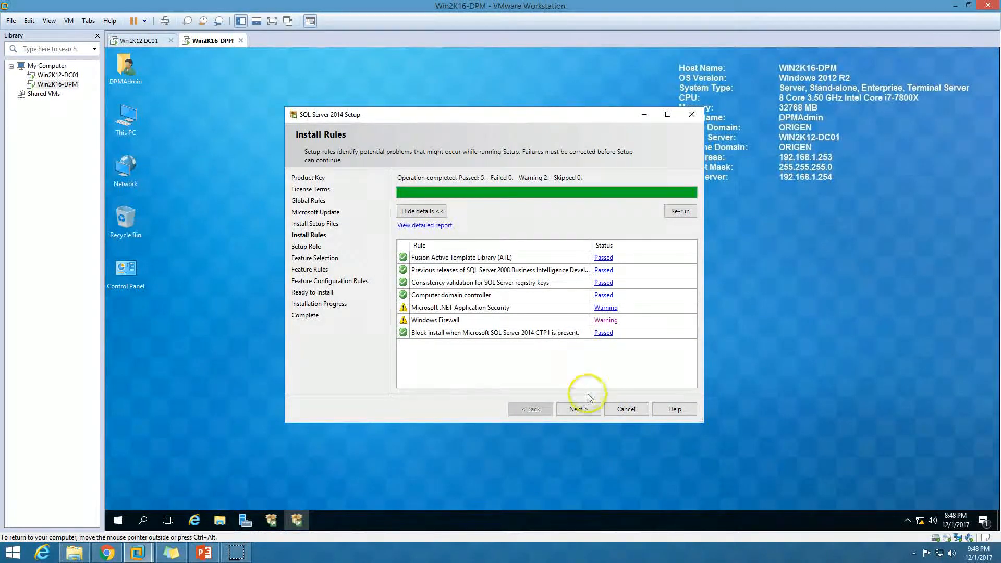
Step: Choose SQL Server Feature Installation and tick Database Engine Services, Reporting Services - Native and Management Tools
left_click(579, 411)
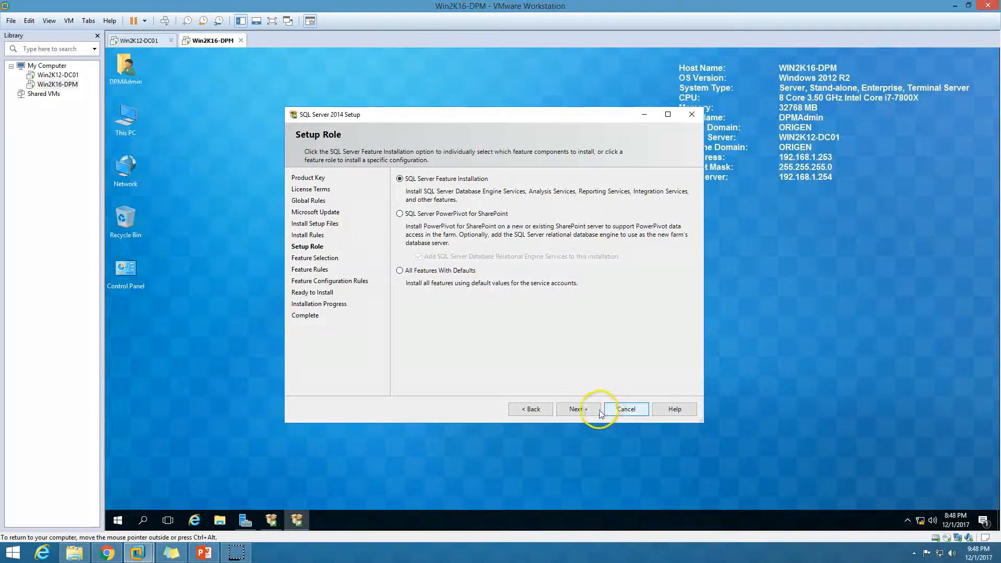
left_click(579, 409)
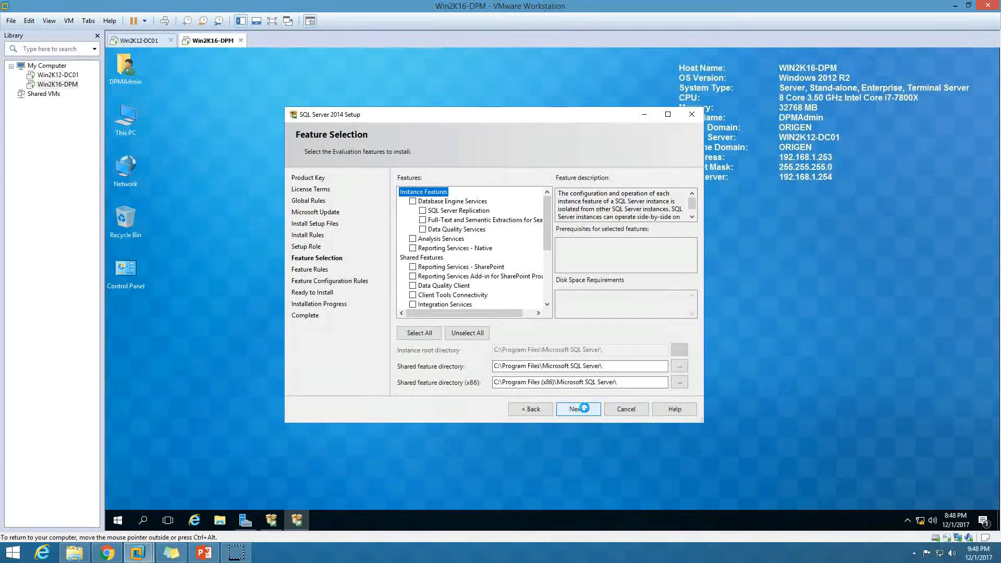
double_click(560, 115)
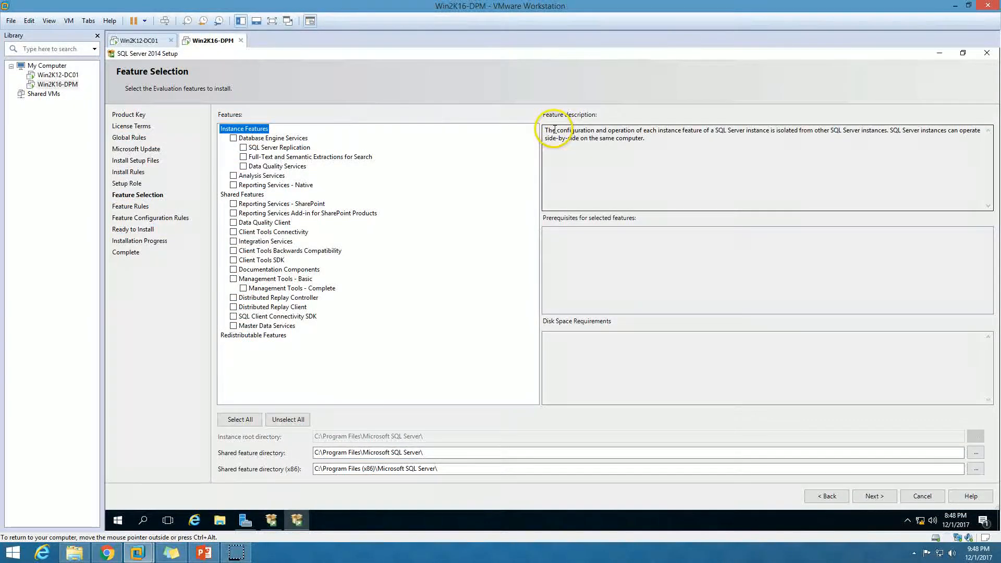
left_click(233, 138)
left_click(233, 186)
left_click(233, 279)
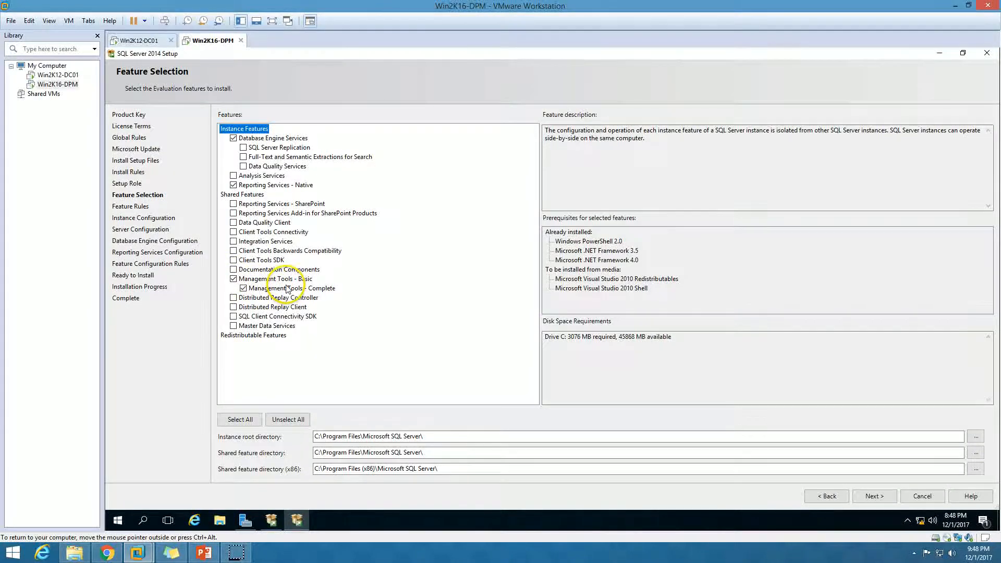
left_click(269, 138)
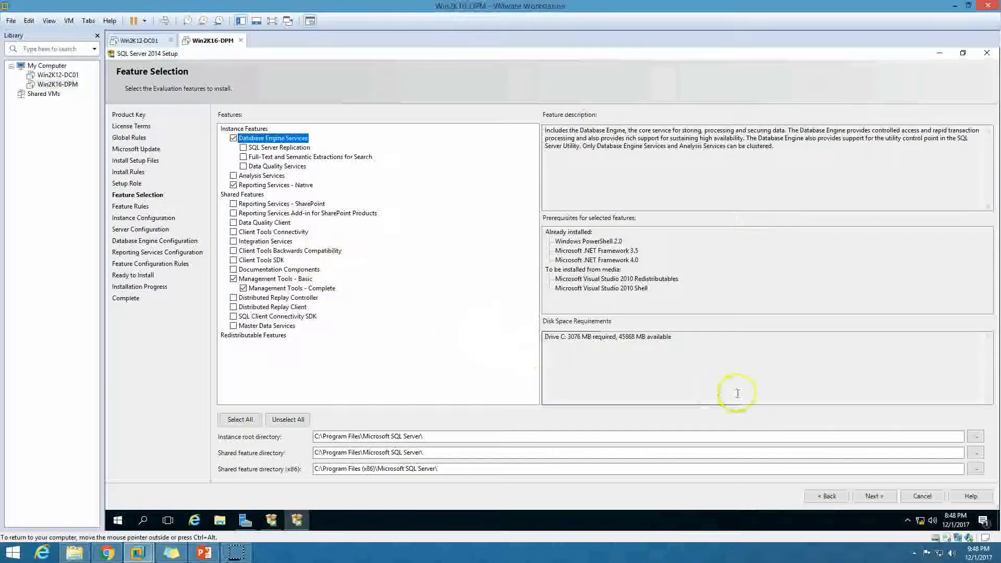
left_click(876, 496)
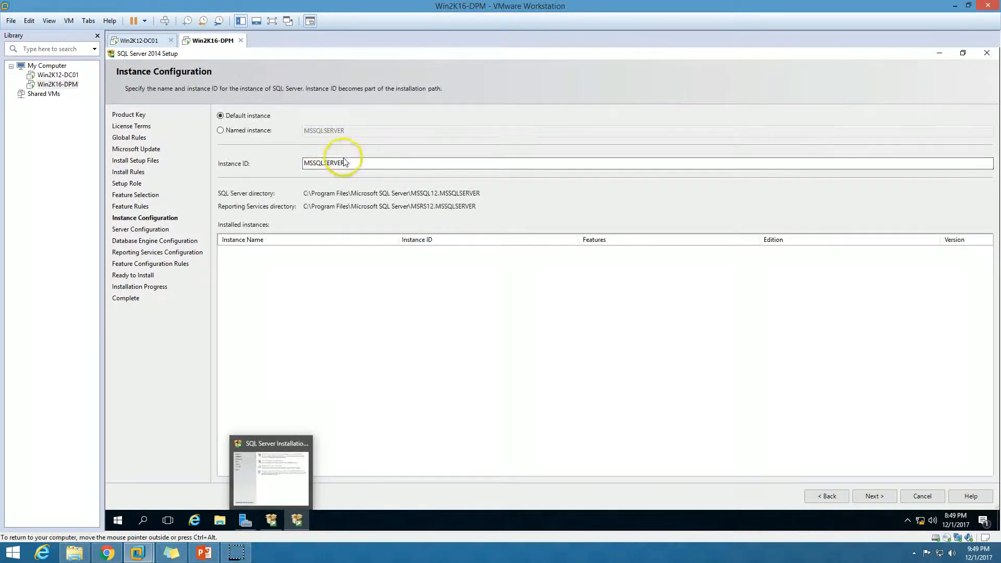
Step: Leave the default instance MSSQLSERVER selected and continue to Server Configuration
left_click(356, 163)
left_click_drag(356, 163, 313, 163)
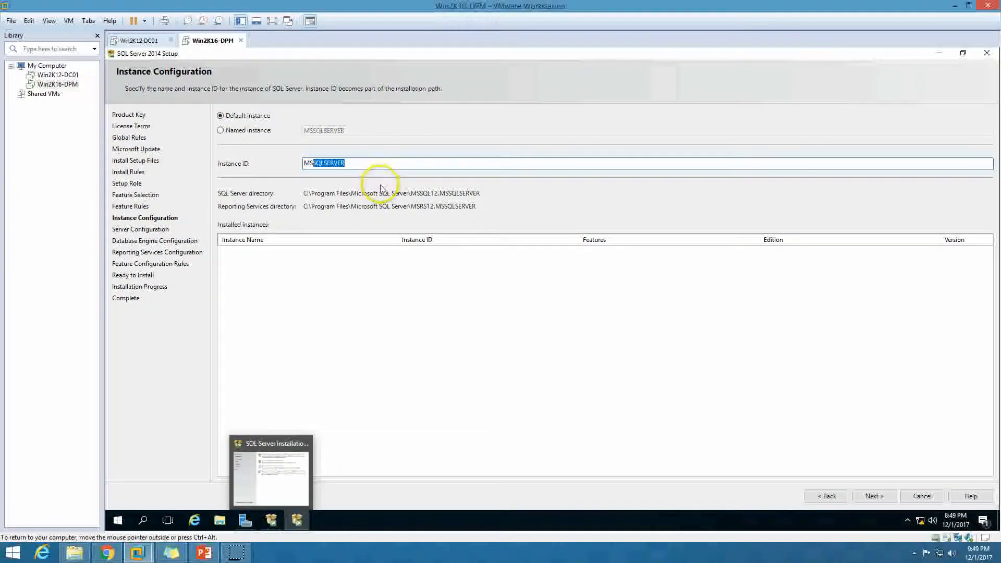
left_click(366, 163)
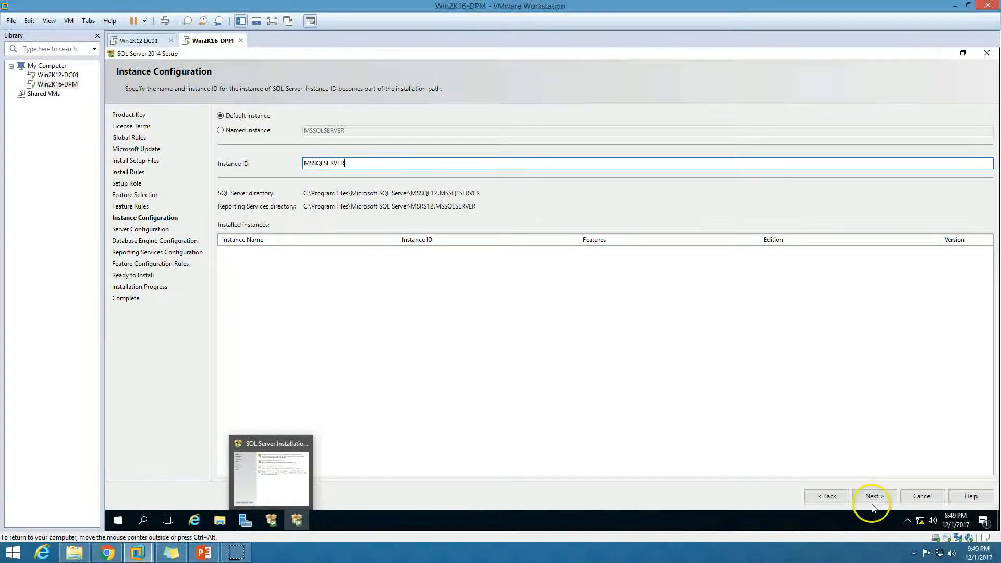
left_click(254, 131)
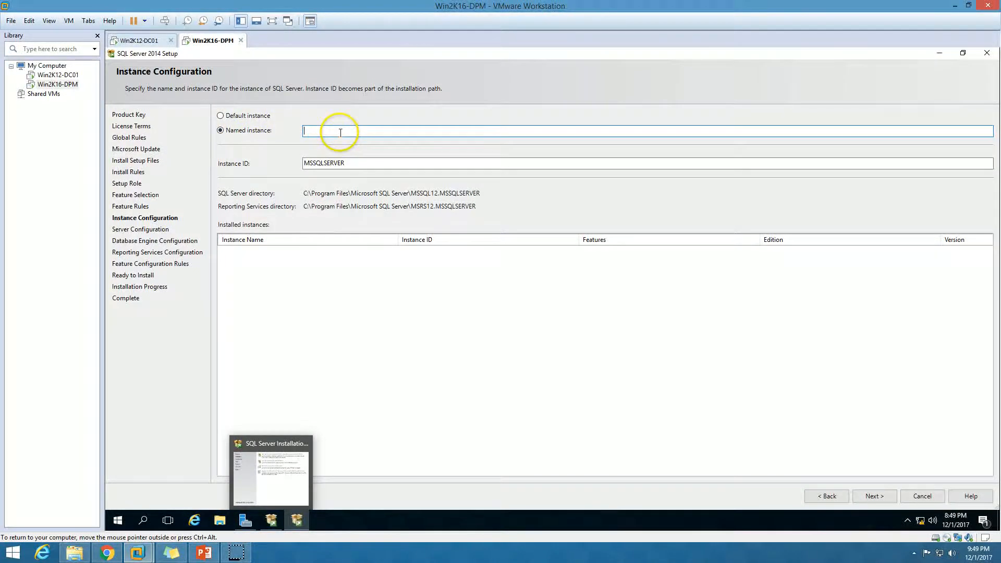
left_click(244, 115)
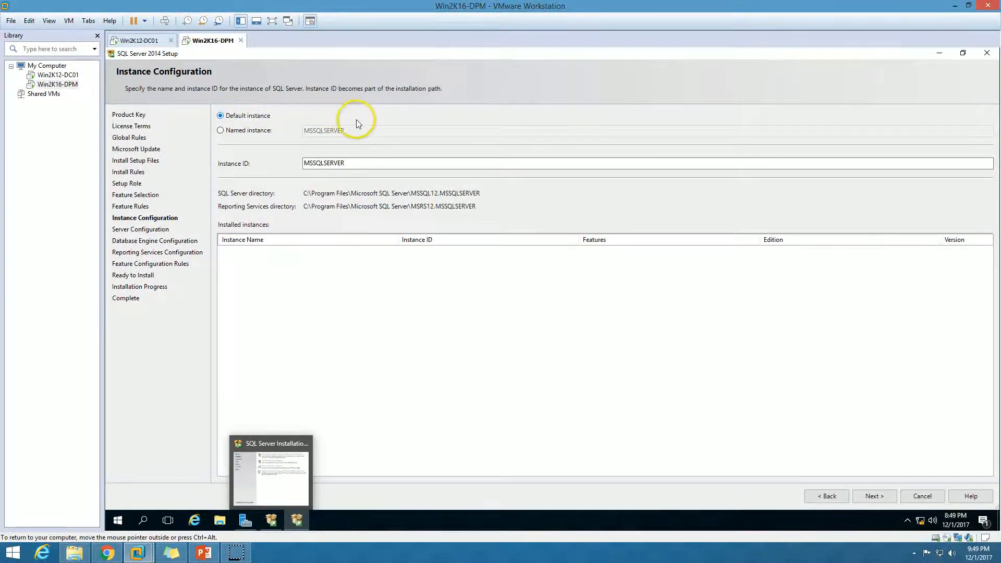
left_click(882, 499)
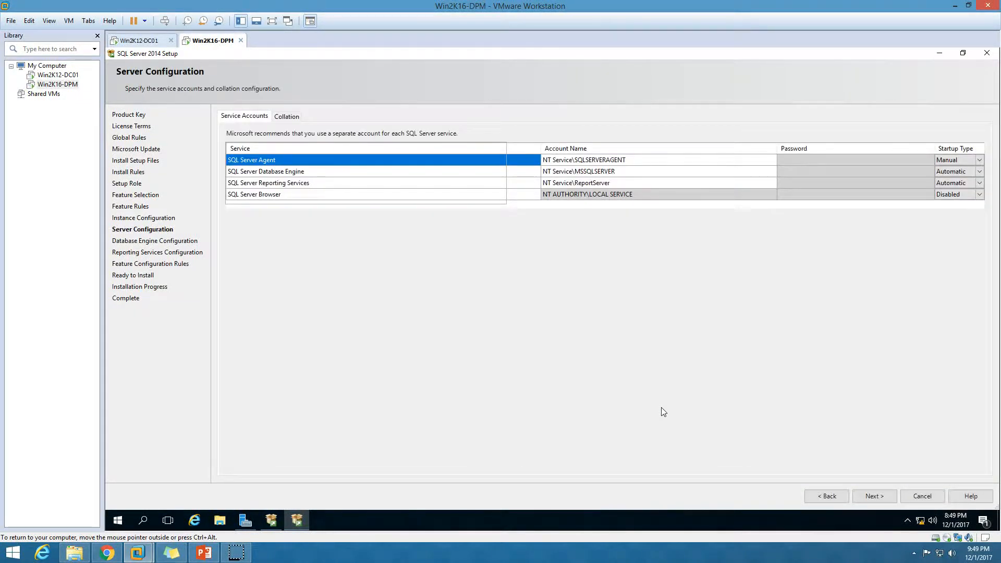
Step: Enter the domain admin account and password for SQL Server Agent, Database Engine and Reporting Services
left_click(628, 161)
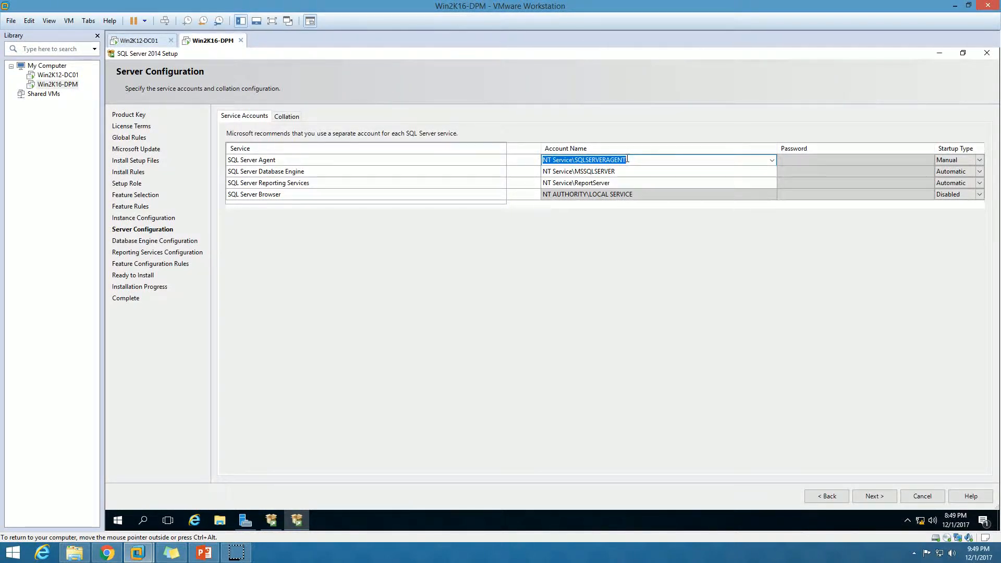
type("ORIGEN\\DPMAdmin")
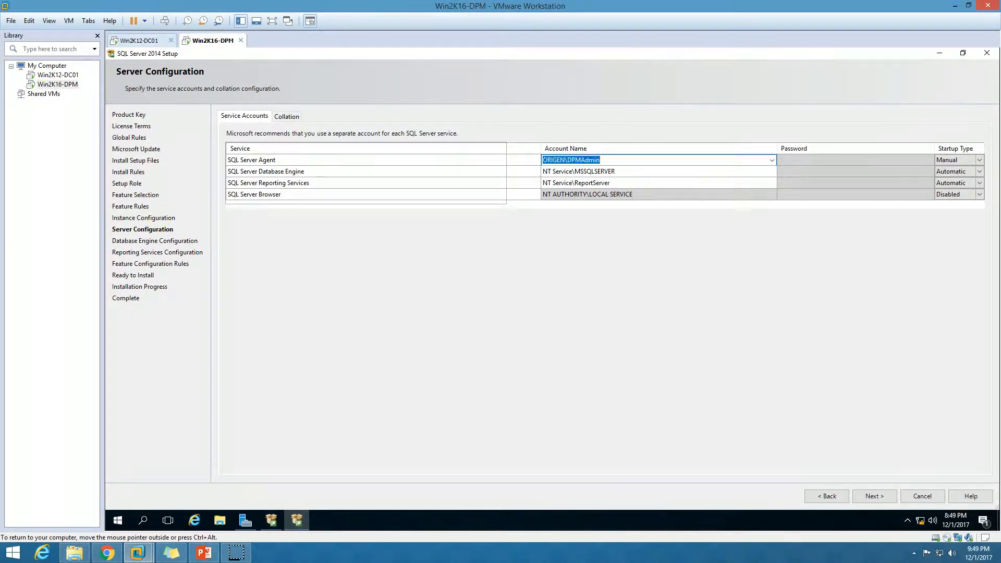
key("Tab")
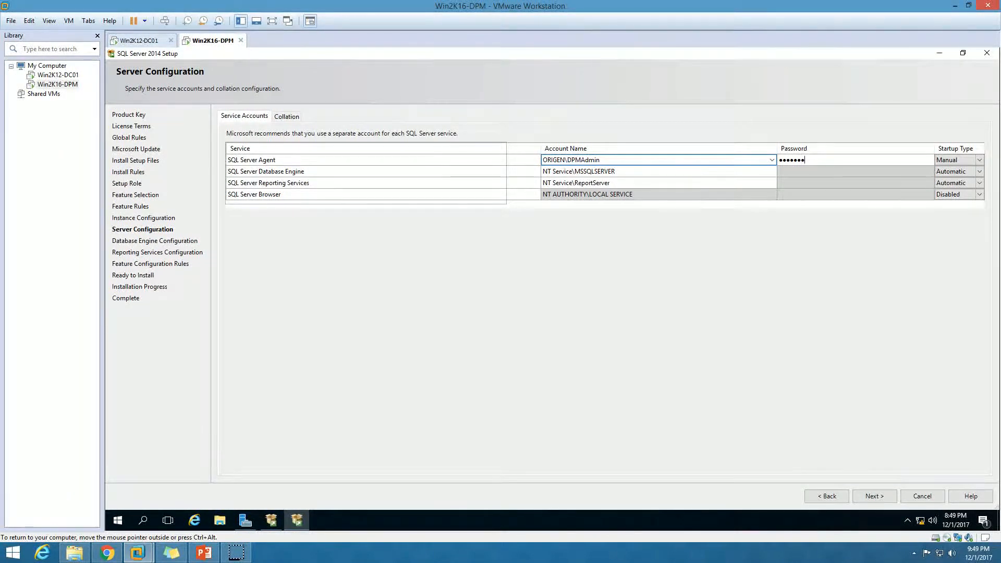
key("Tab")
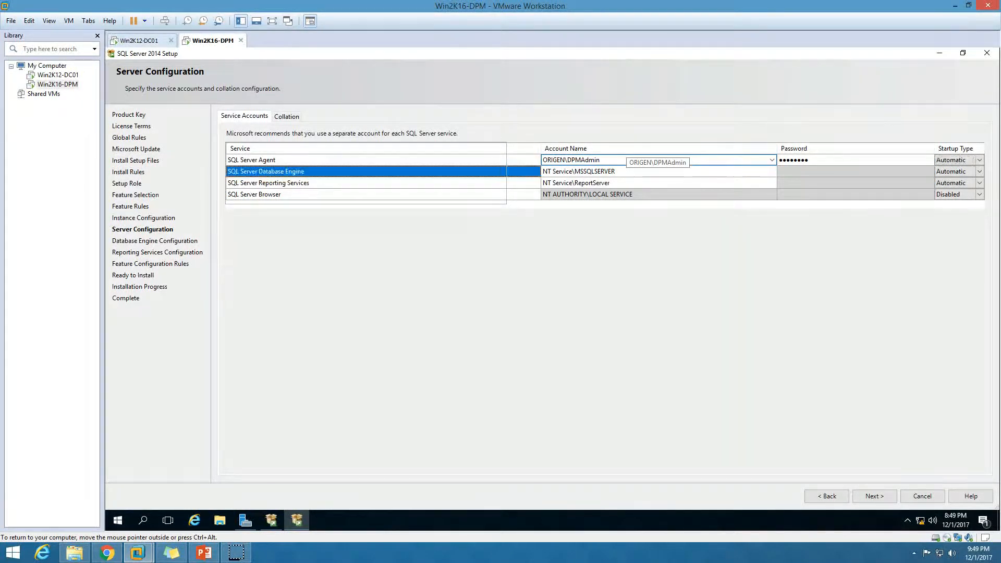
key("Tab")
key("ctrl+v")
key("Tab")
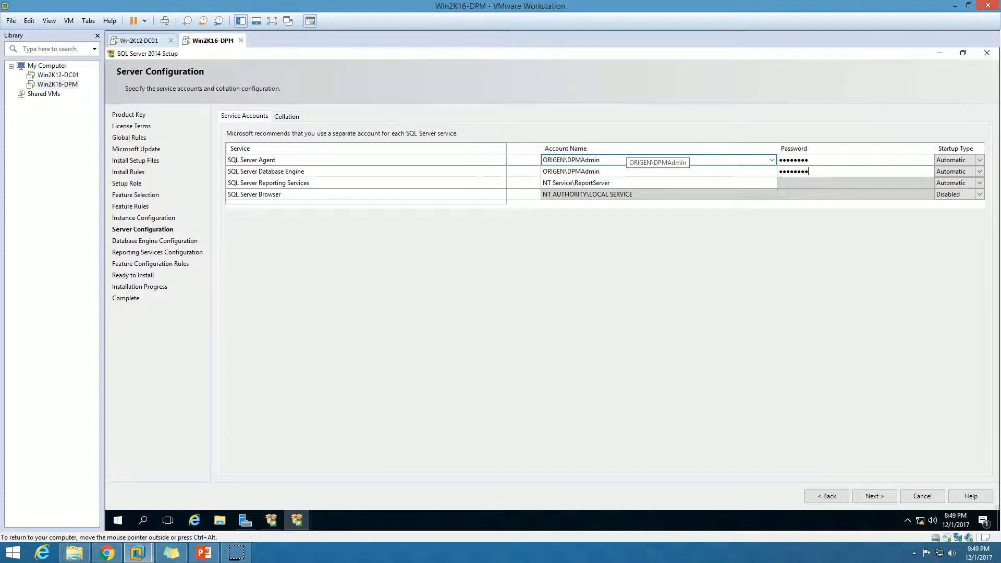
key("Tab")
key("Tab")
key("Tab")
key("ctrl+v")
key("Tab")
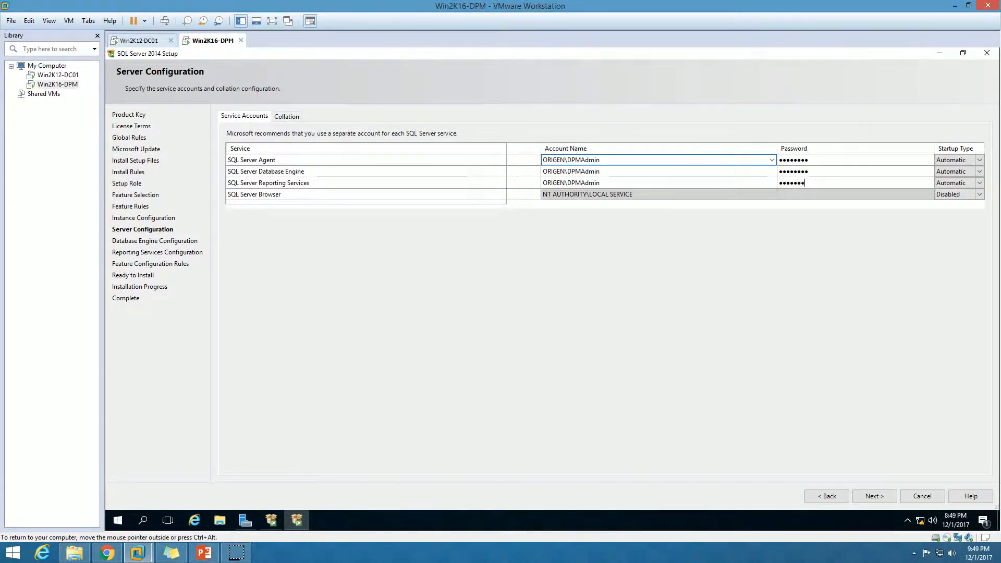
left_click(872, 496)
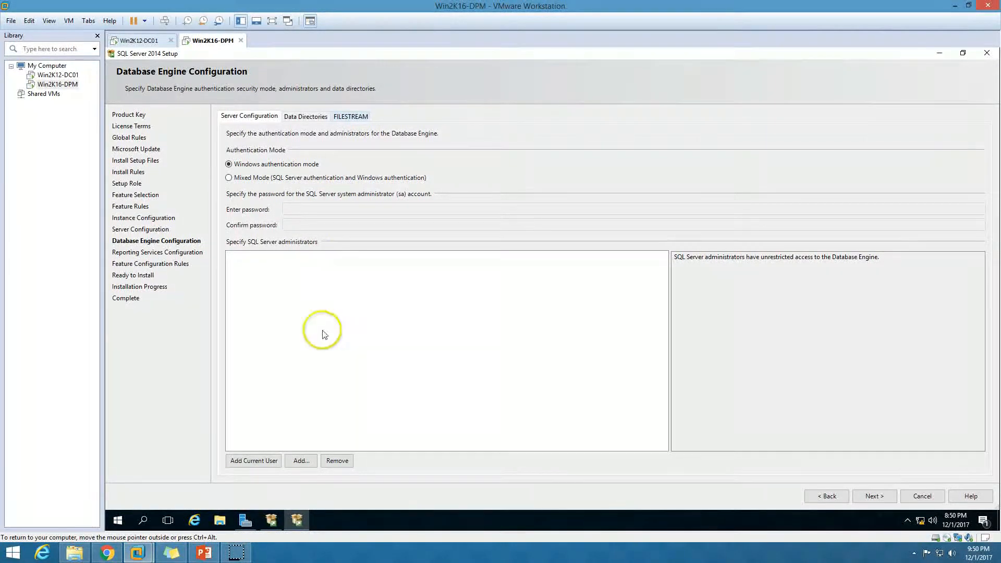
Step: Add the current user as a SQL Server administrator and continue to Reporting Services settings
left_click(261, 461)
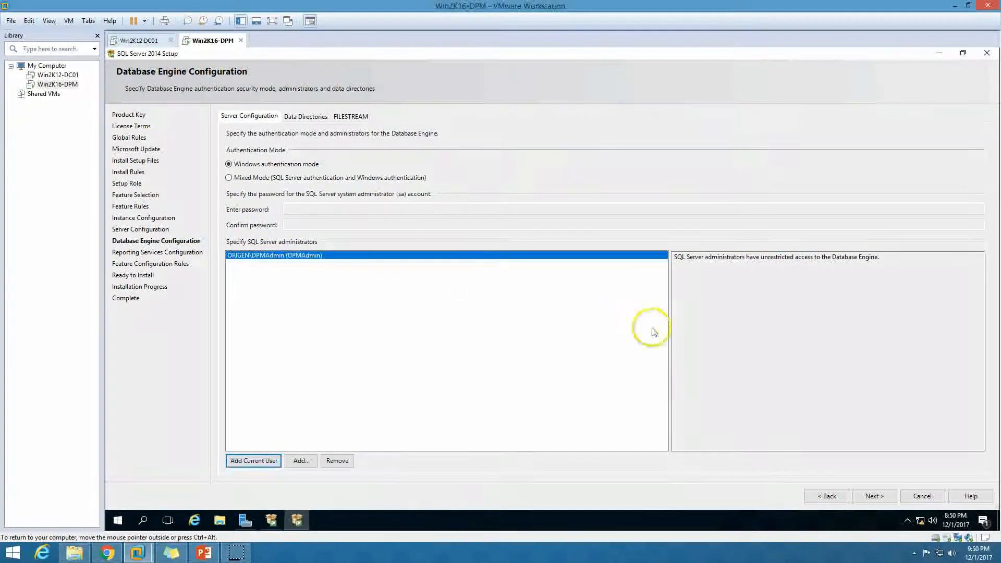
left_click(875, 496)
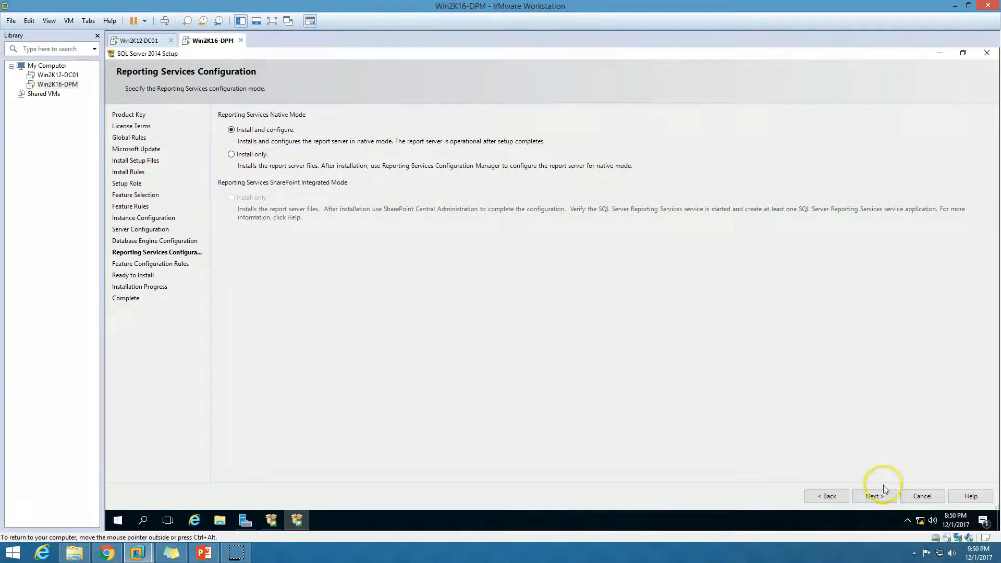
Step: Keep Reporting Services on 'Install and configure' and continue to the Ready to Install summary
left_click(884, 504)
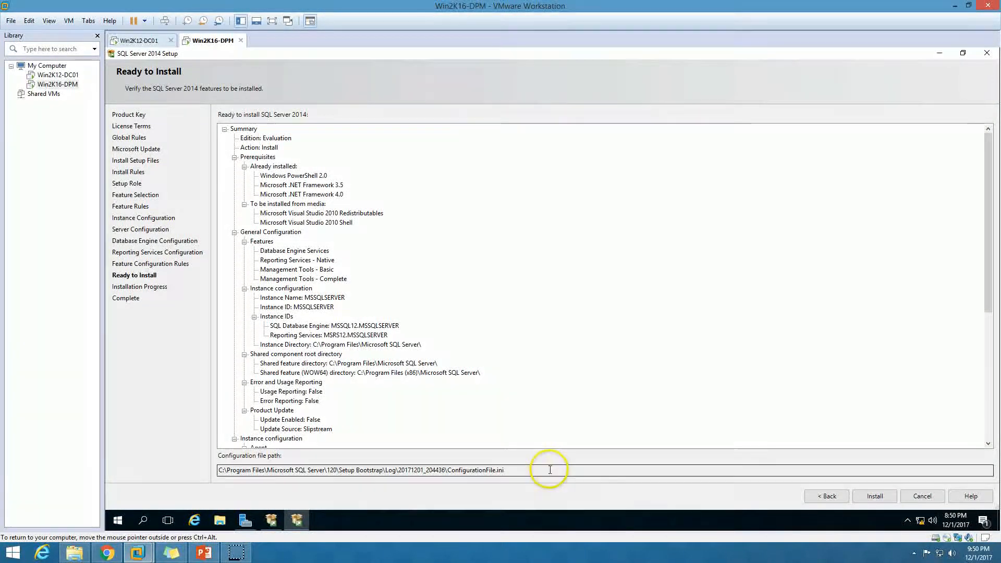
Step: Review the summary's features: Database Engine Services, Reporting Services - Native and Management Tools
left_click(503, 304)
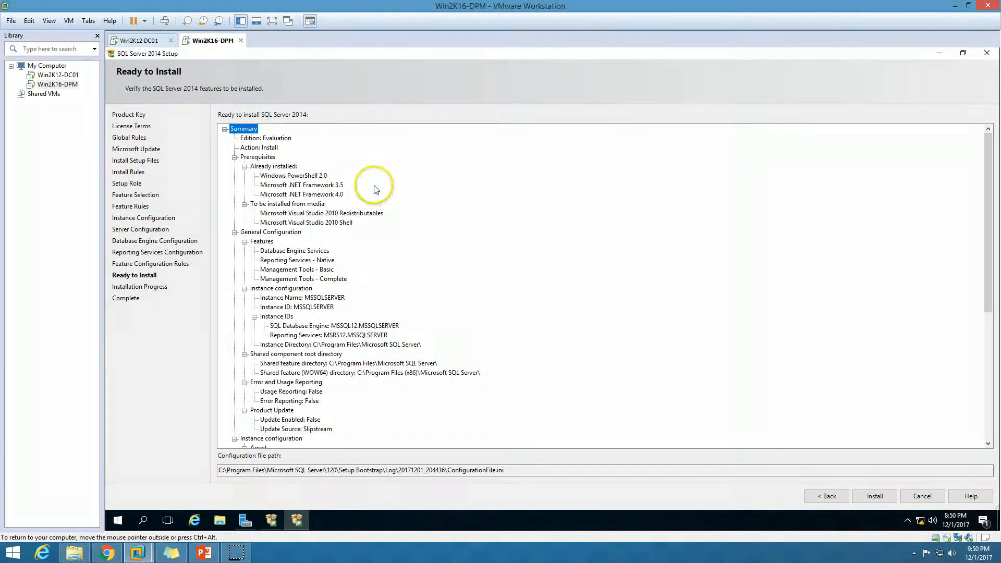
key("Down")
scroll(352, 338, "down", 5)
scroll(365, 375, "down", 3)
scroll(376, 404, "up", 10)
key("Down")
key("Down")
key("Down")
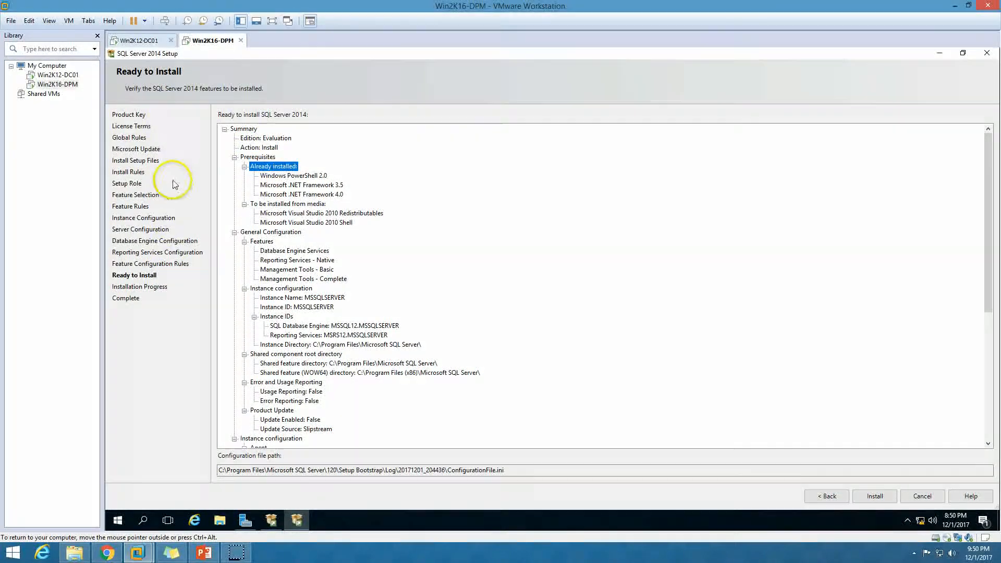
key("Down")
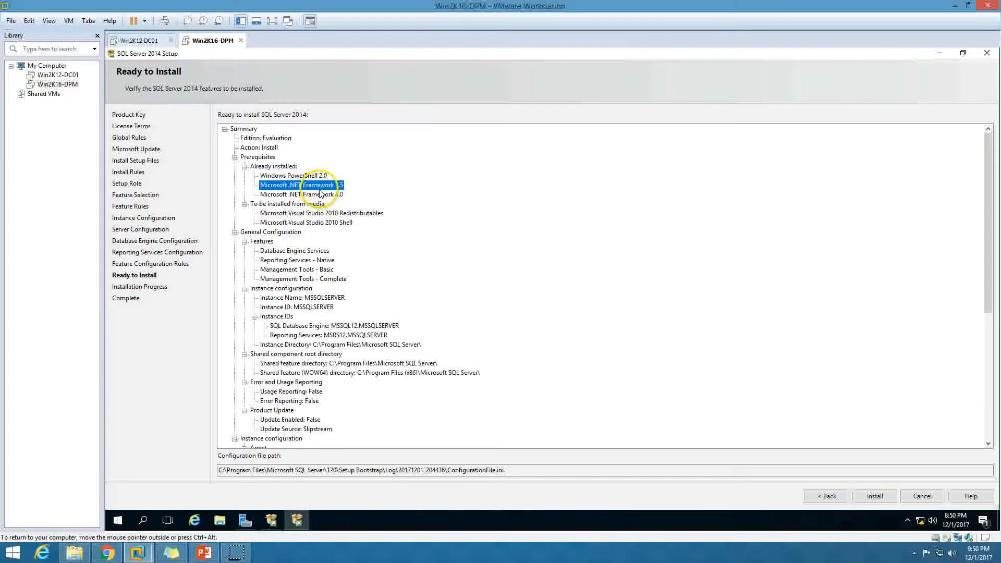
left_click(304, 270)
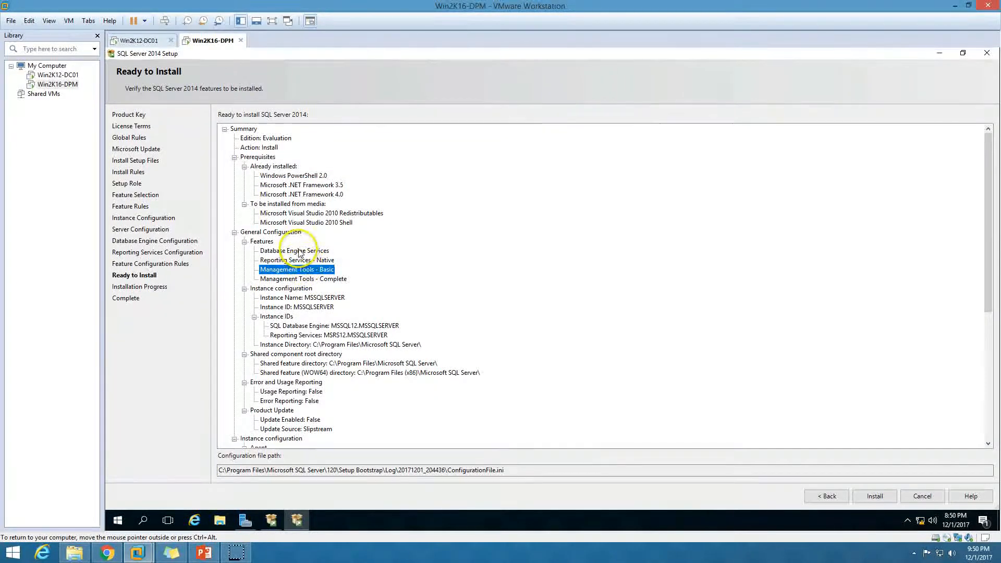
left_click(300, 252)
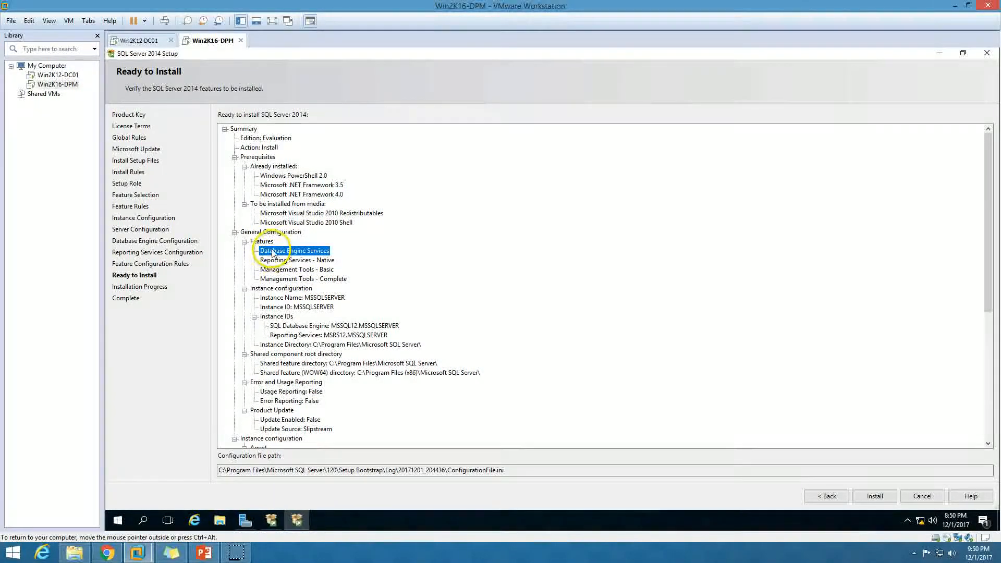
left_click(313, 260)
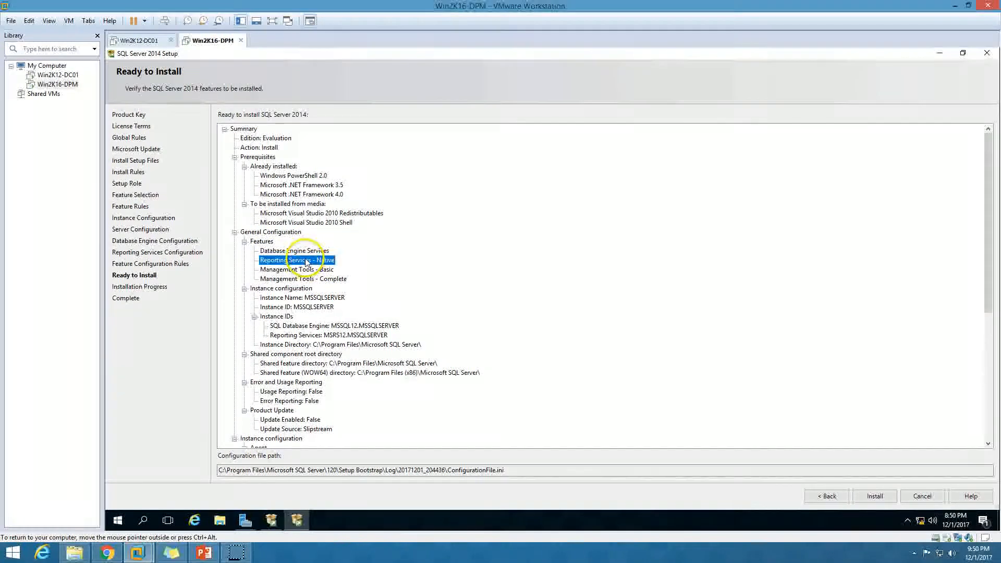
left_click(317, 269)
left_click(319, 279)
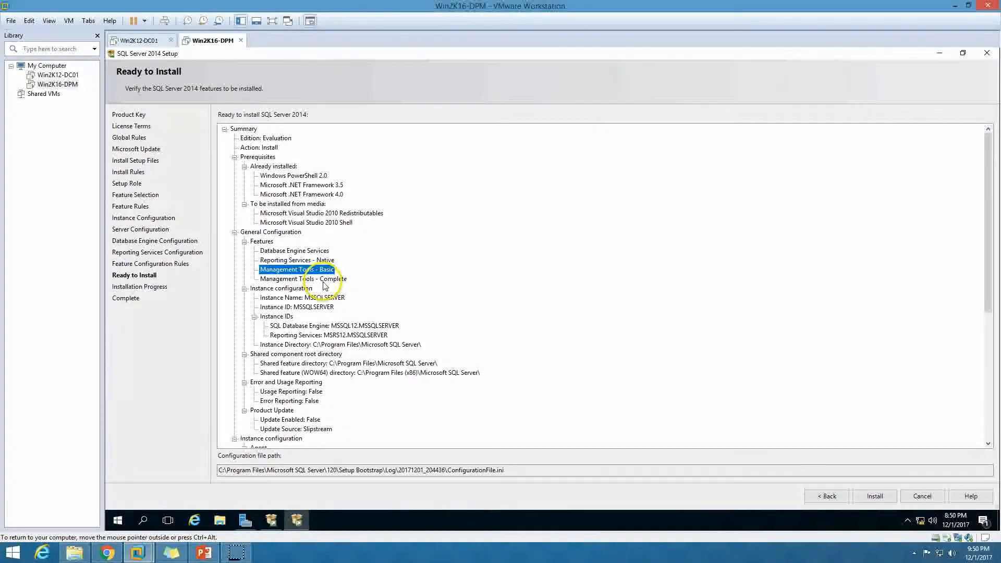
Step: Check the administrator, Reporting Services account and ConfigurationFile.ini path, then start the installation
scroll(330, 383, "down", 3)
scroll(330, 383, "down", 5)
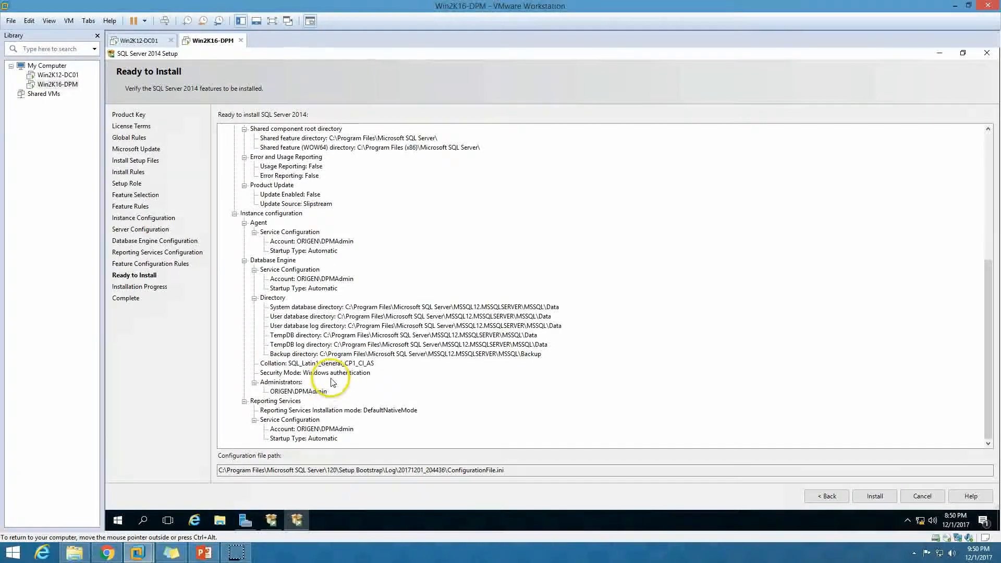
left_click(299, 392)
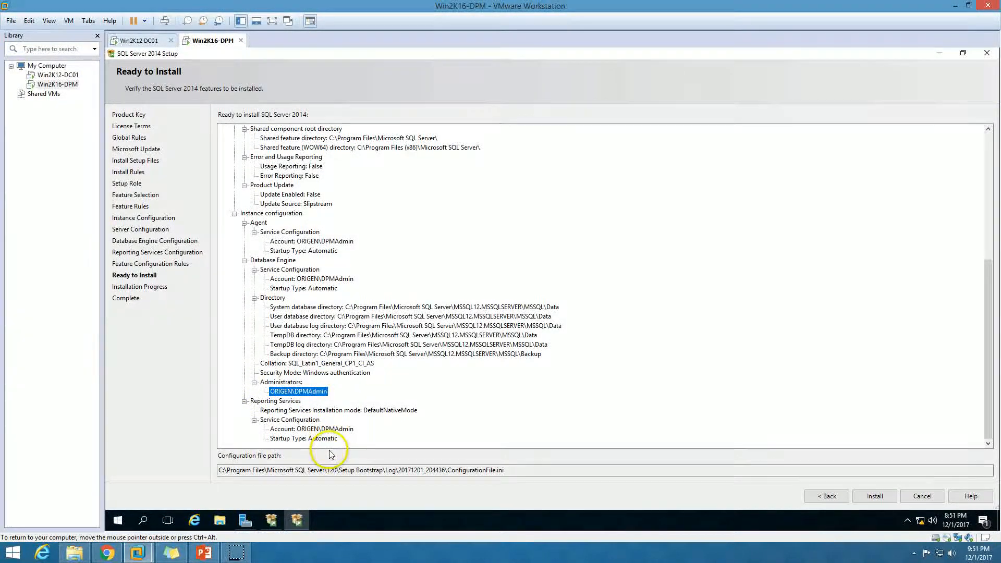
left_click(338, 431)
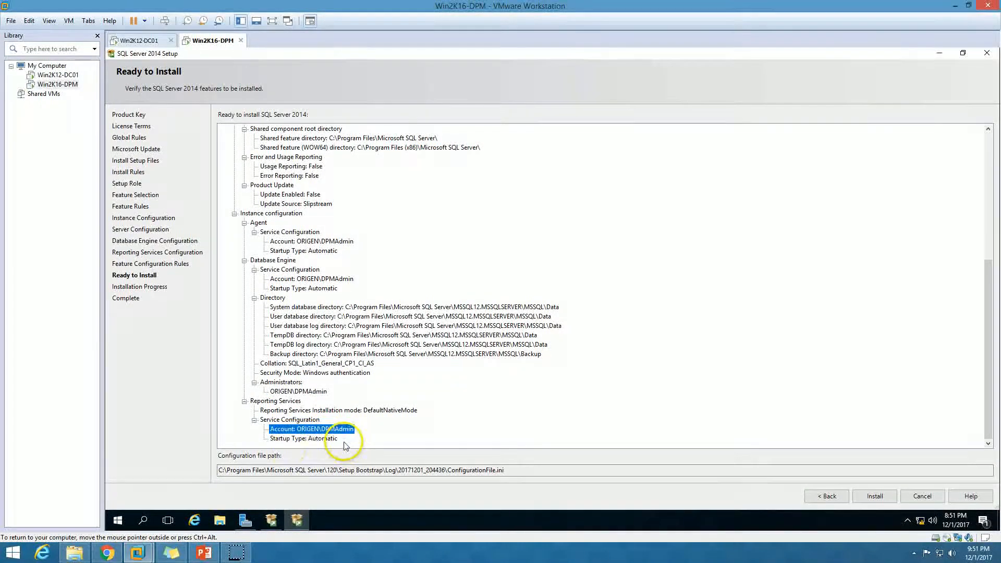
left_click(330, 441)
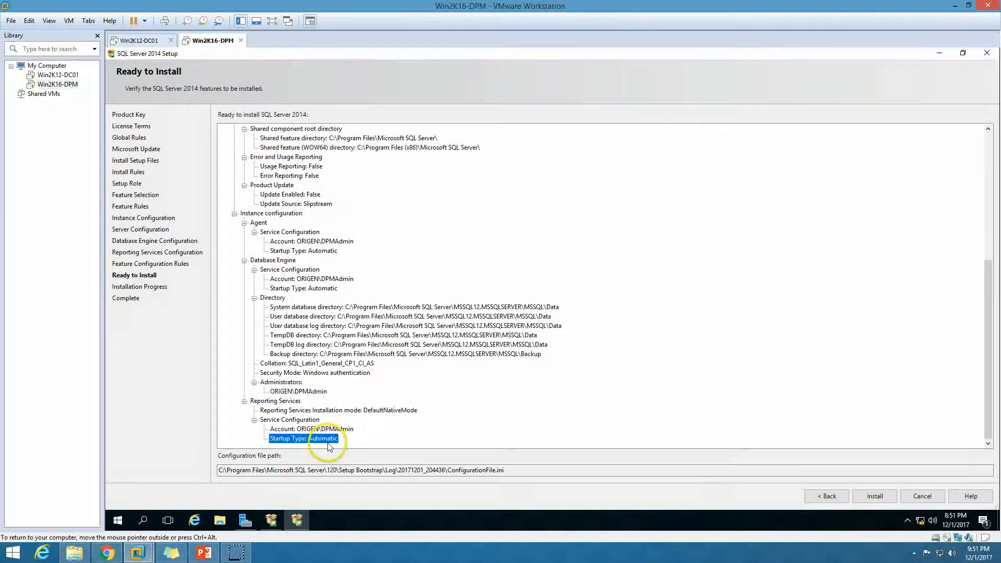
left_click(518, 471)
left_click_drag(519, 471, 236, 466)
left_click(592, 382)
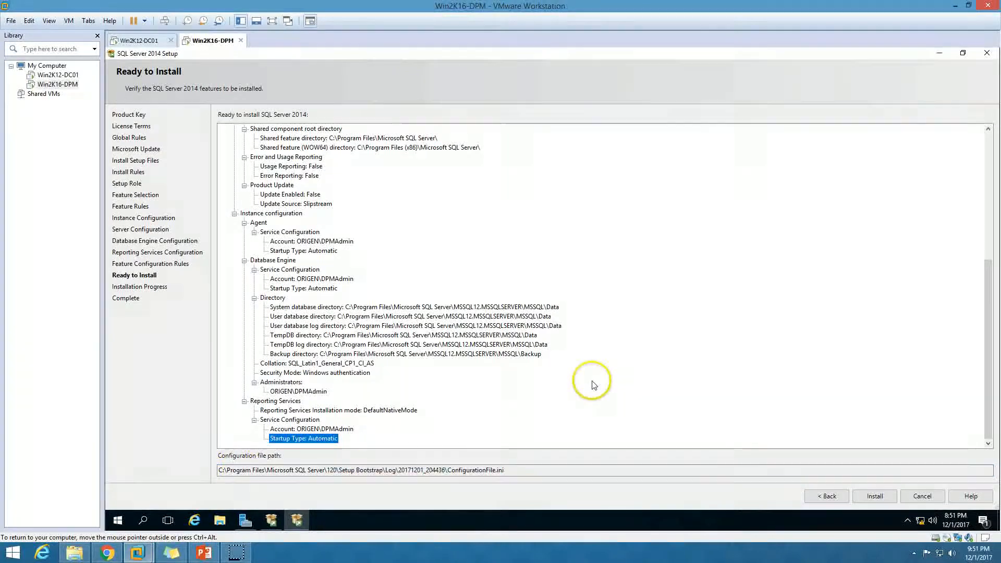
left_click(876, 497)
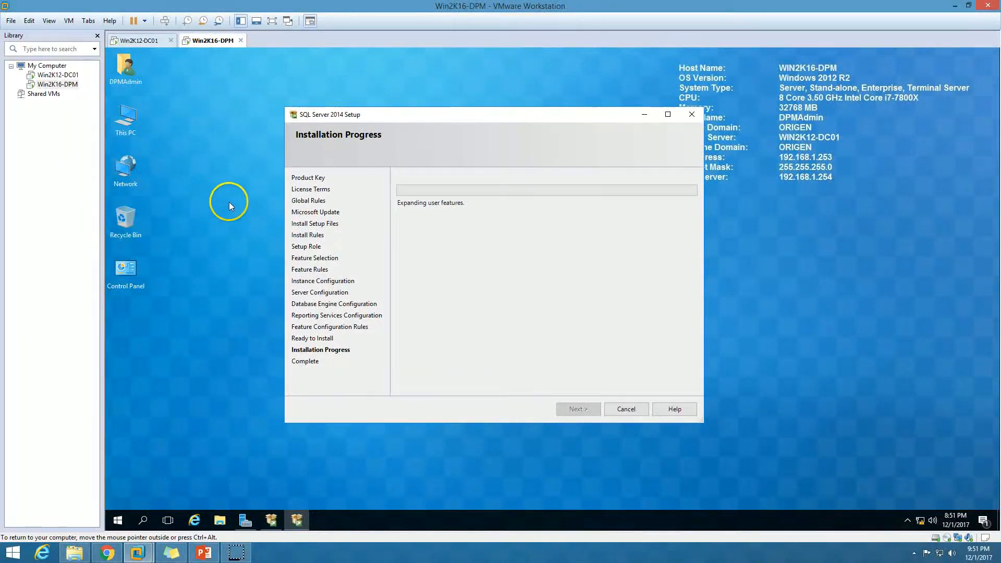
Step: Maximize the SQL Server 2014 Setup progress window, then bring up the PowerPoint steps slide
right_click(233, 204)
left_click(263, 233)
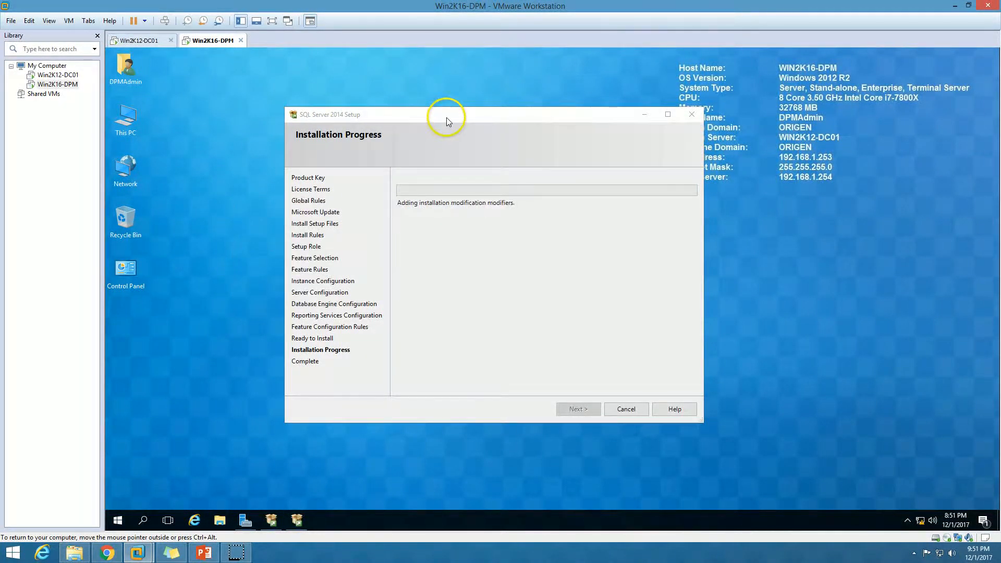
double_click(446, 117)
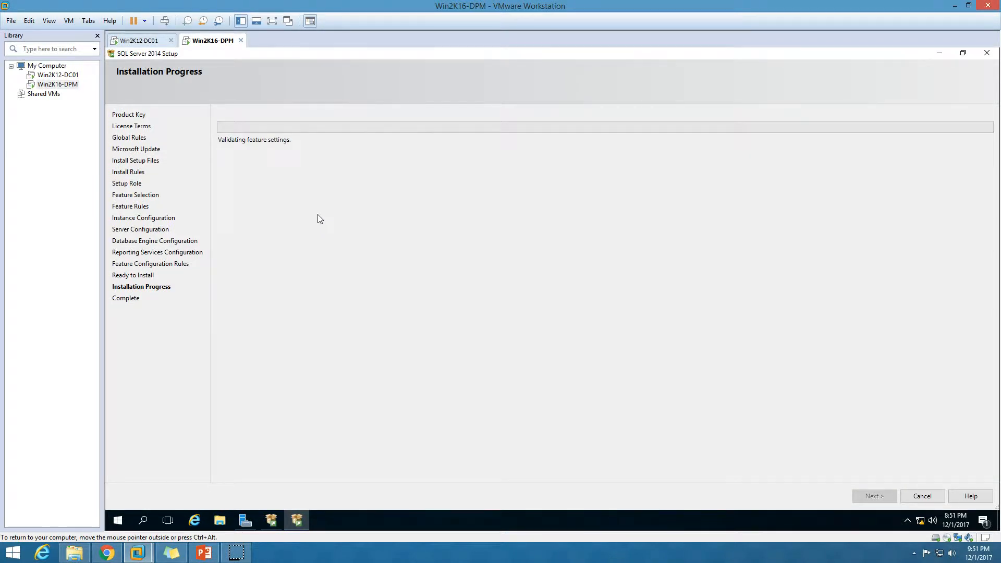
left_click(202, 552)
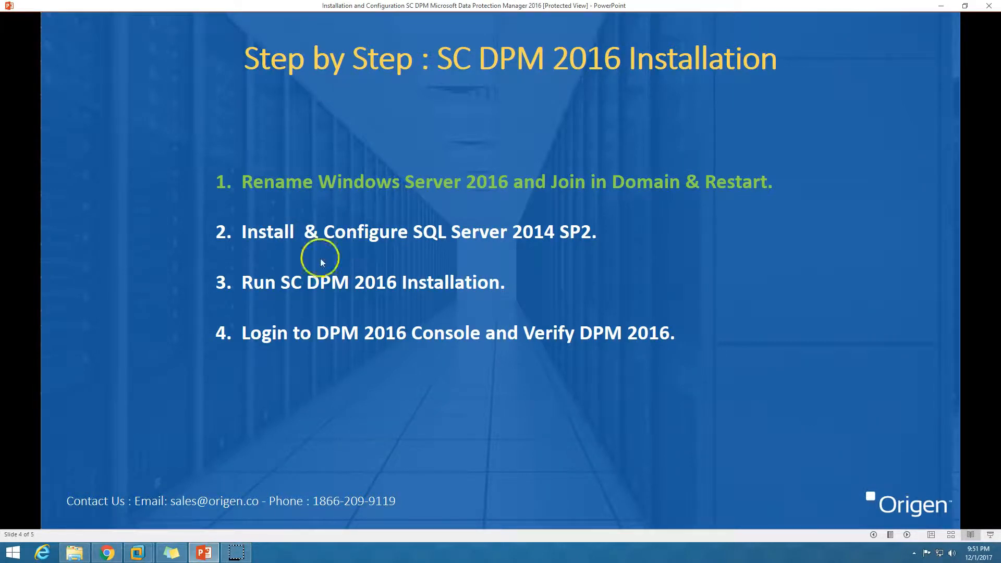
Step: Minimize the PowerPoint slide to get back to the SQL Server 2014 Setup progress
left_click(205, 552)
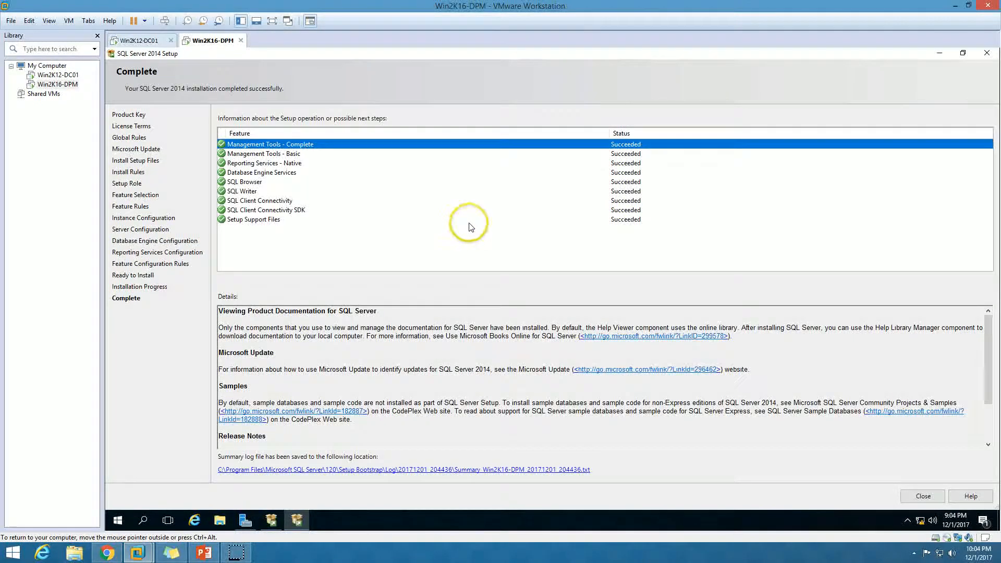
Step: Check SQL Writer, Client Connectivity and Setup Support Files show Succeeded, then close setup
left_click(466, 220)
left_click(338, 191)
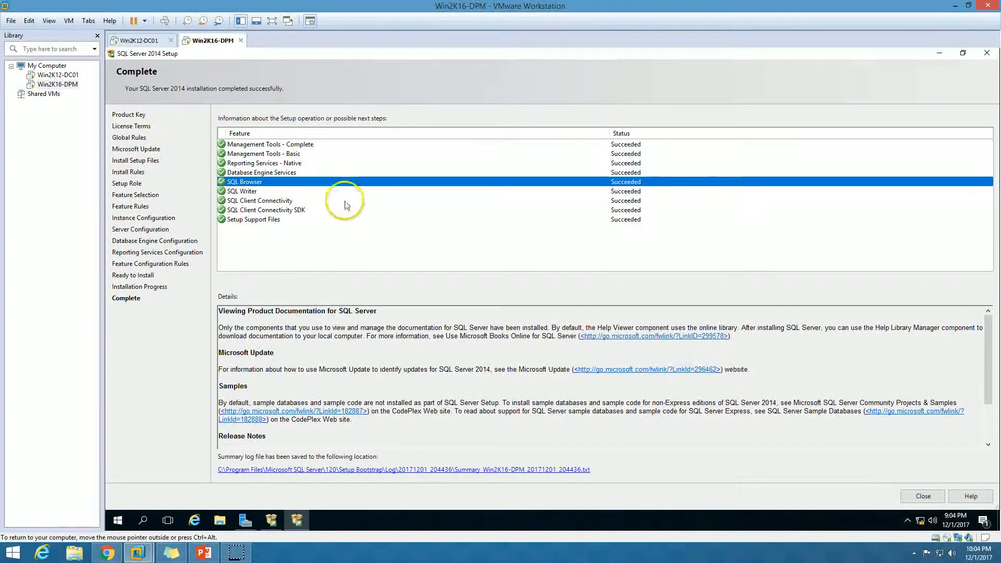
left_click(346, 201)
left_click(363, 219)
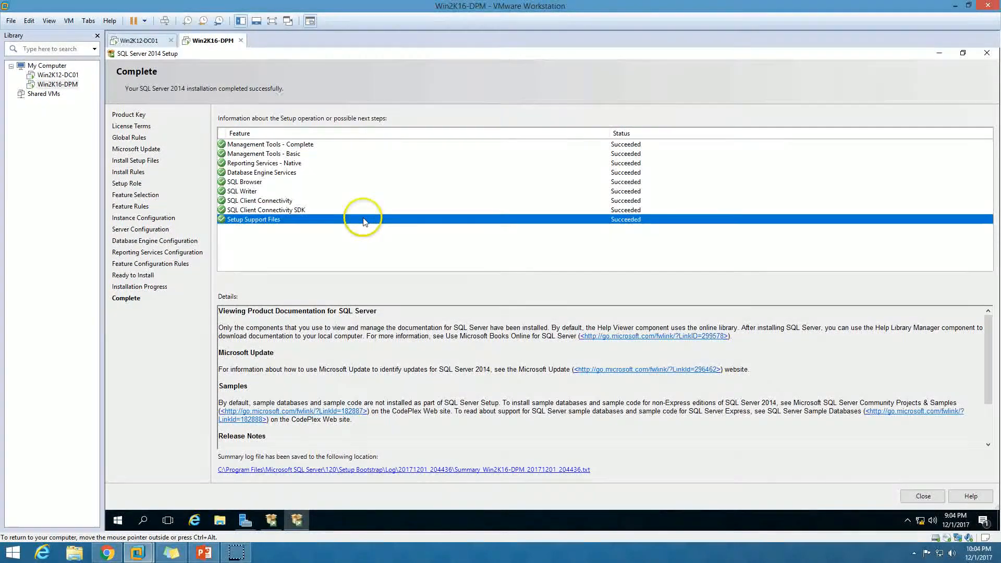
left_click(921, 496)
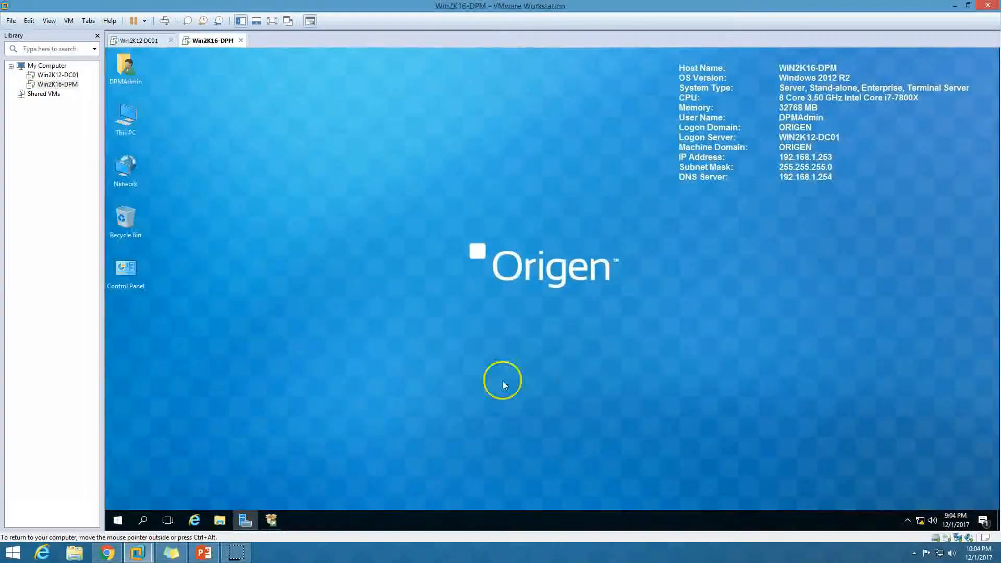
Step: Close the Installation Center and start SQL Server 2014 Management Studio from its Start group
left_click(270, 521)
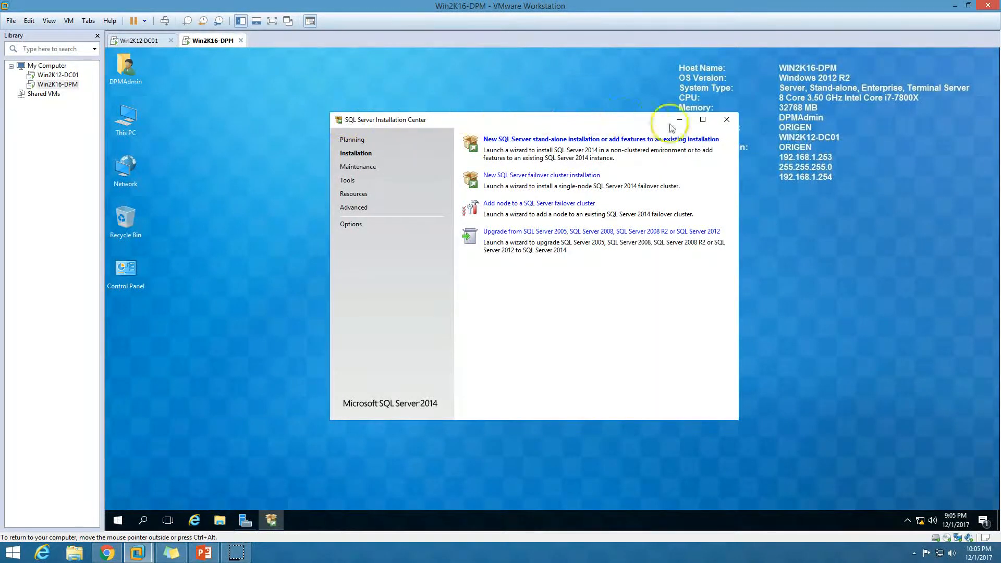
left_click(726, 119)
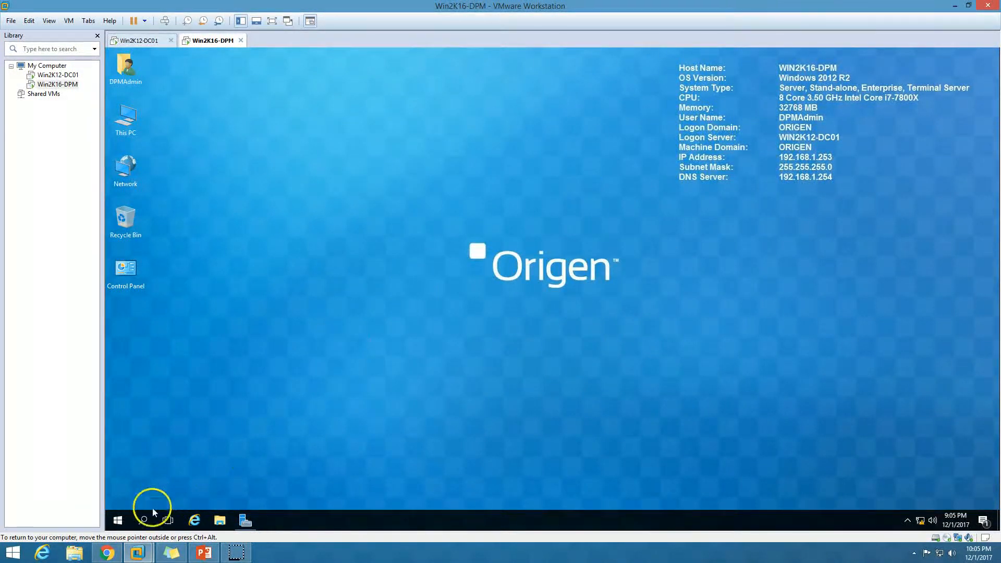
left_click(117, 520)
left_click(205, 393)
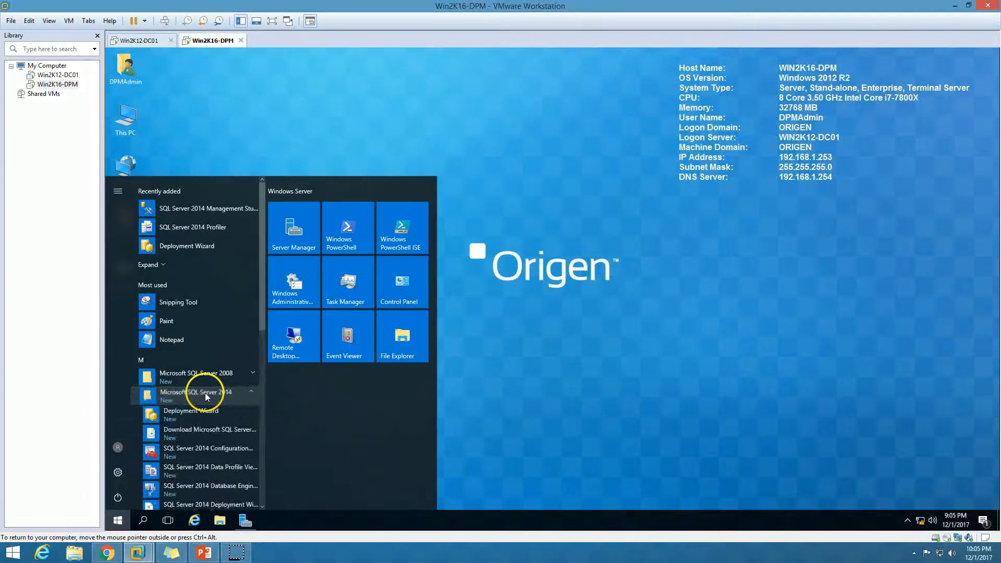
scroll(205, 392, "down", 5)
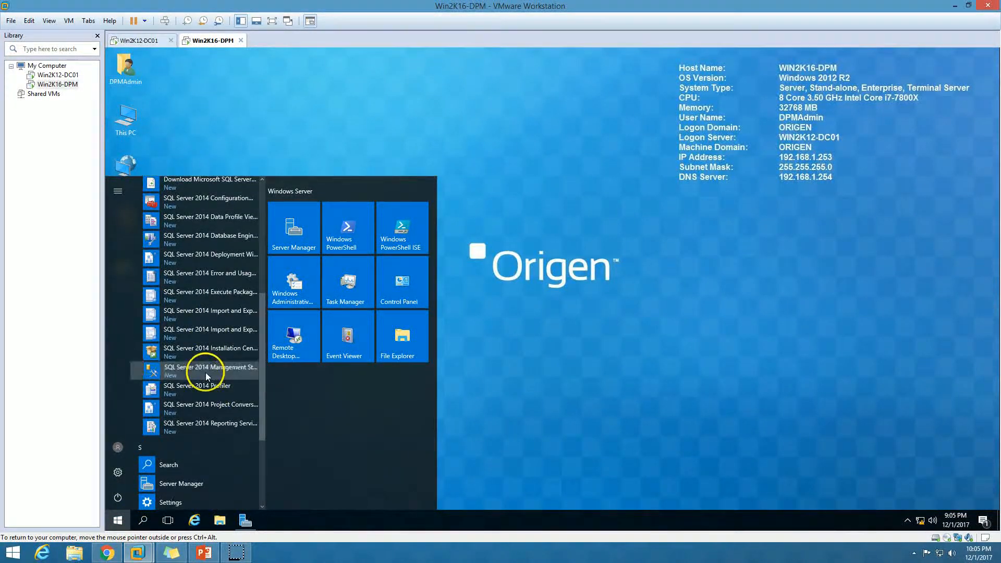
left_click(206, 372)
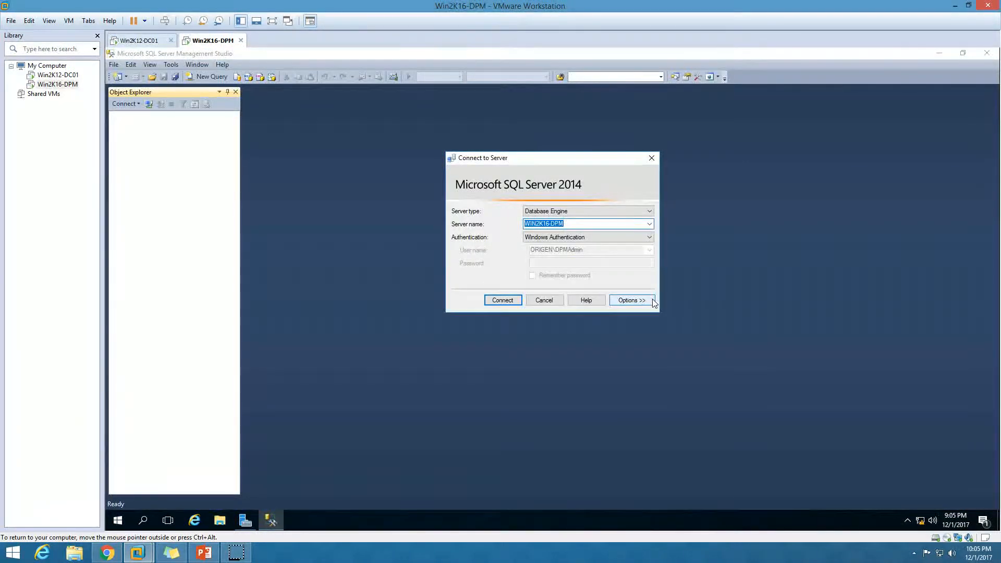
Step: Connect to the WIN2K16-DPM Database Engine using Windows Authentication
left_click(543, 238)
left_click(549, 233)
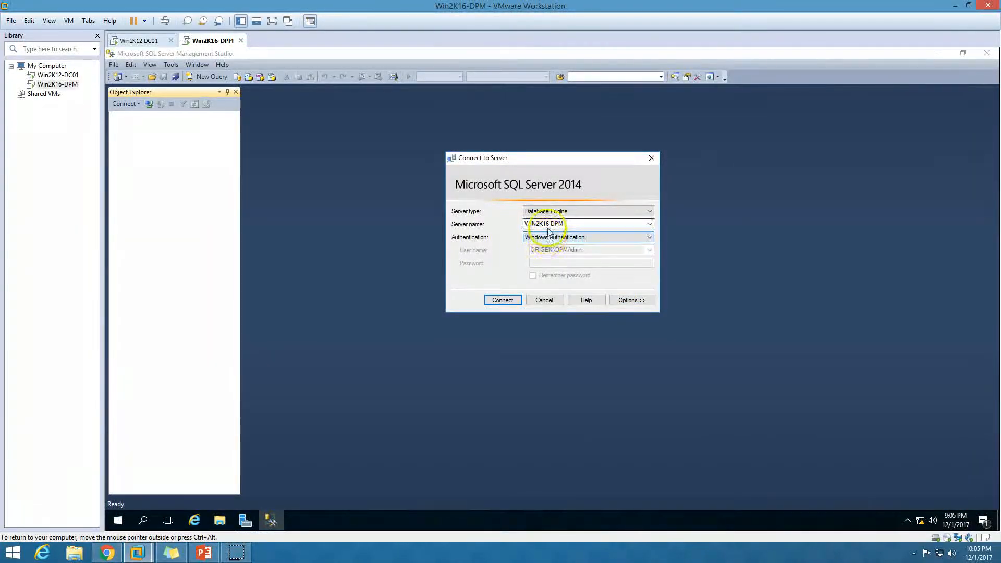
left_click(584, 224)
left_click(550, 211)
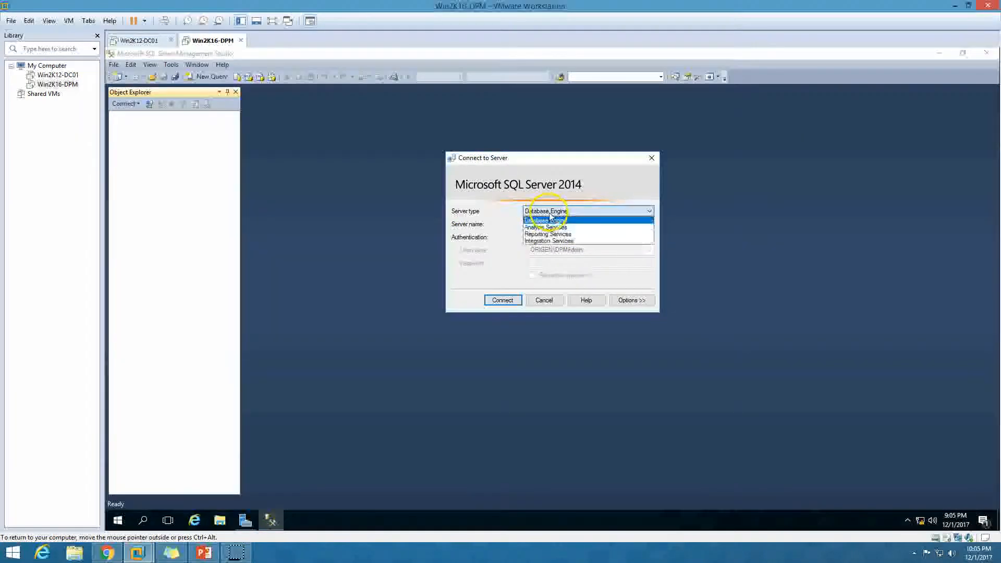
left_click(547, 220)
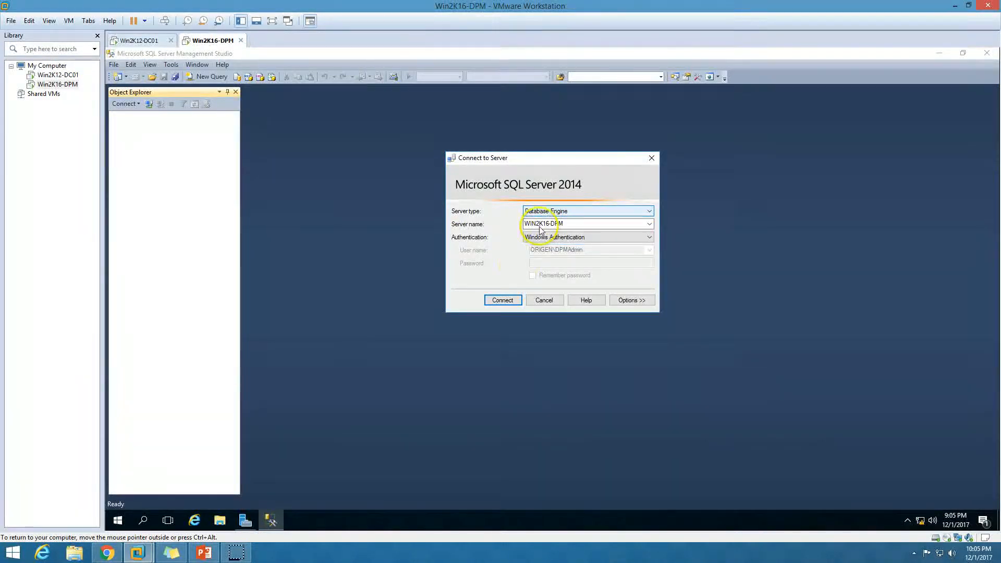
left_click(503, 306)
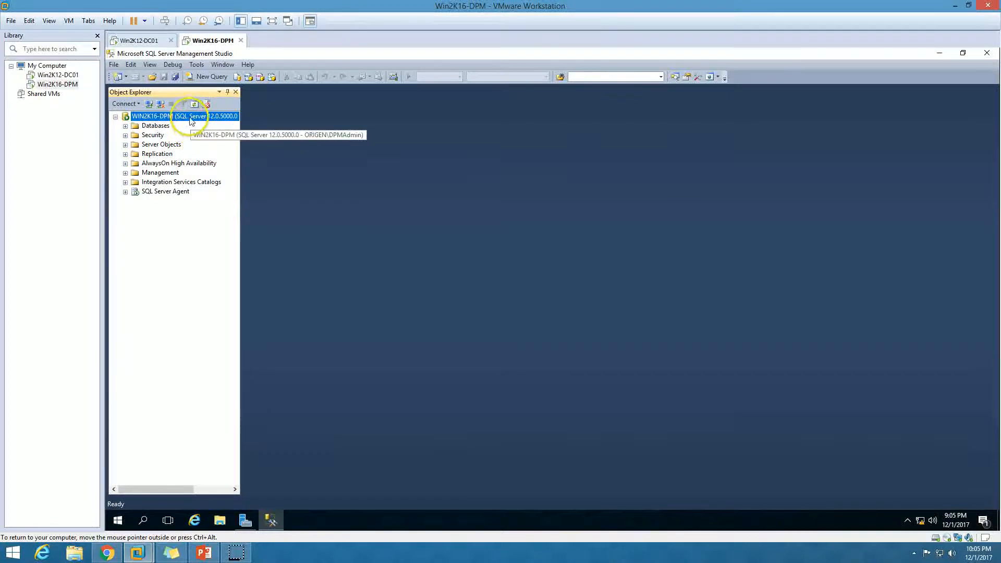
Step: Set the server's minimum server memory to 10240 MB in Server Properties
right_click(157, 117)
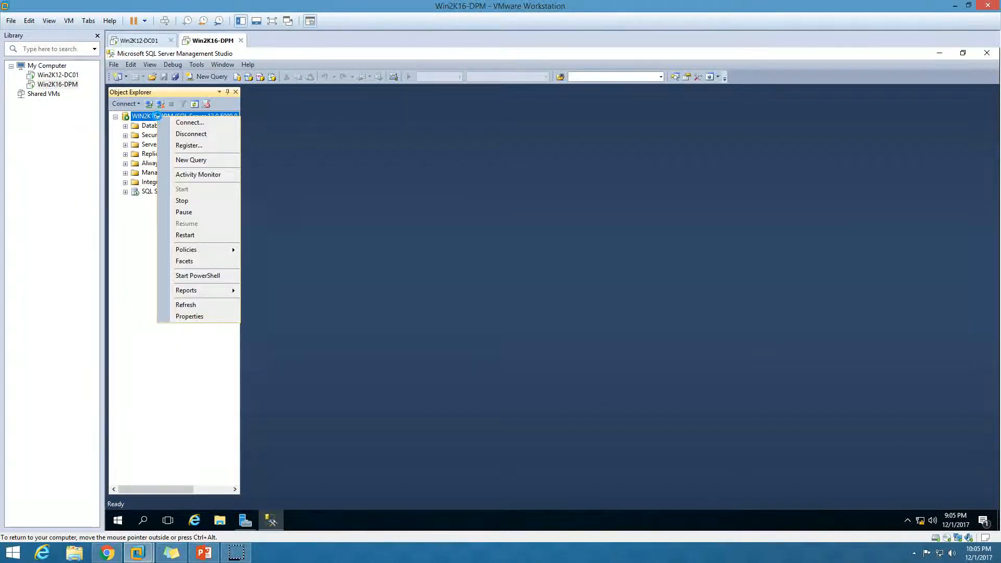
left_click(214, 316)
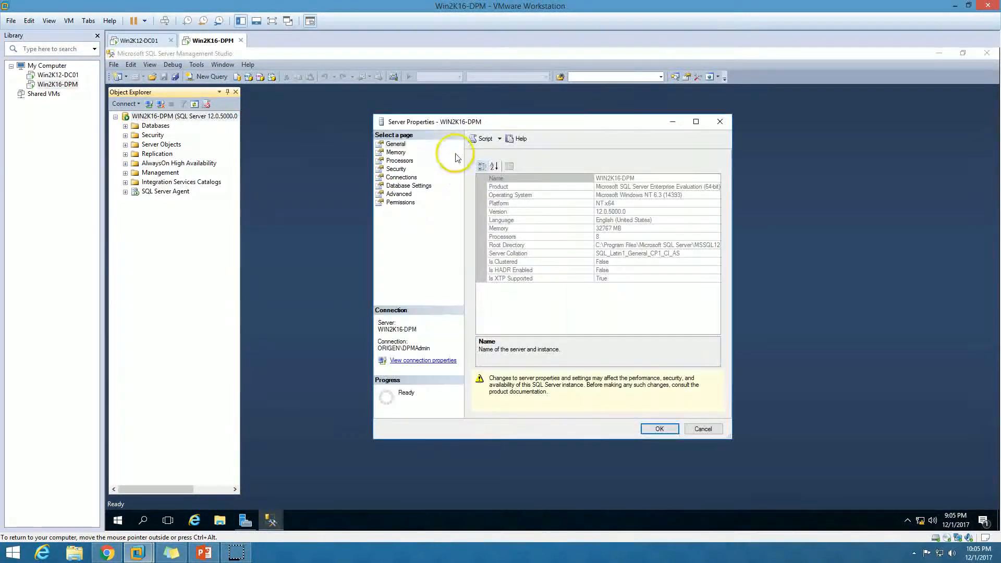
left_click(397, 152)
key("Tab")
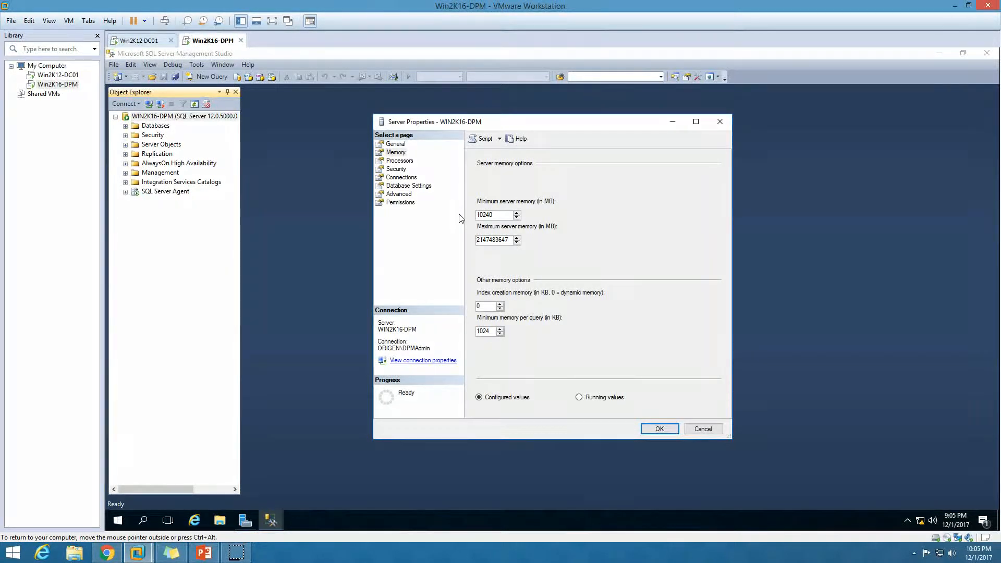
key("Delete")
key("Delete")
key("Delete")
key("Delete")
key("Delete")
key("Delete")
key("Delete")
key("Delete")
key("Delete")
left_click(660, 429)
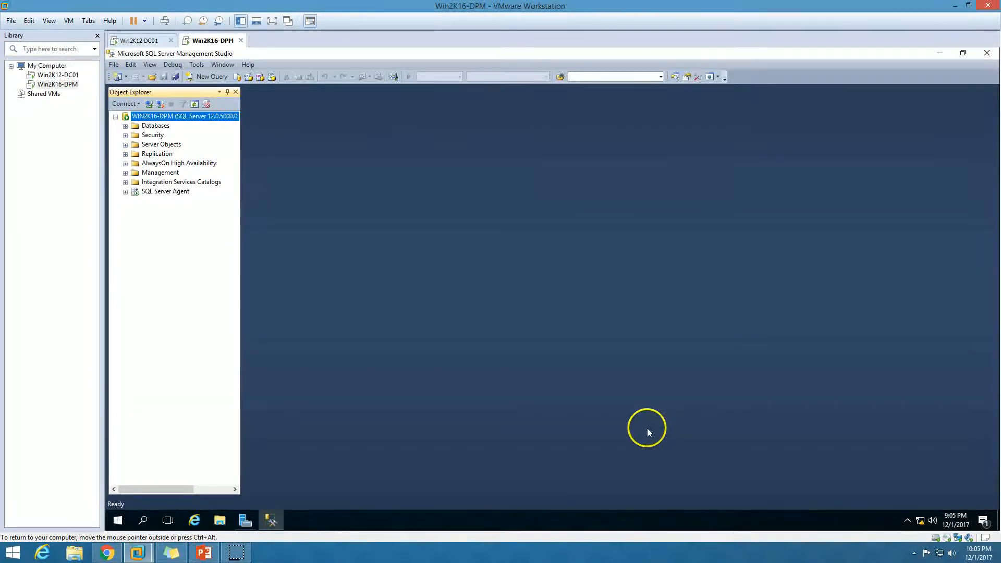
Step: Close Management Studio, refresh the desktop, and bring up the PowerPoint steps slide
left_click(987, 53)
right_click(284, 304)
left_click(314, 338)
left_click(205, 551)
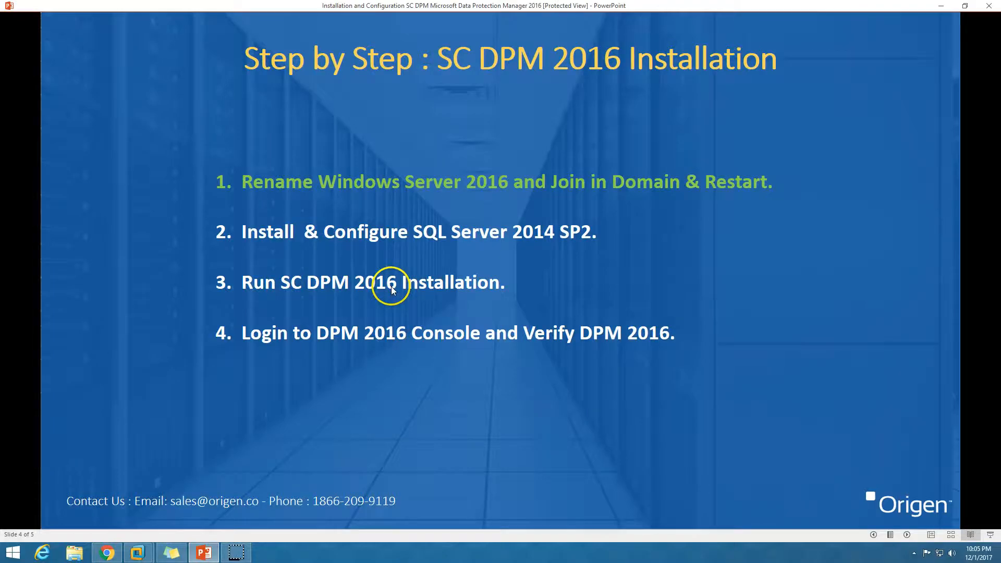
Step: Return to the Win2K16-DPM VM in VMware Workstation and open its tab's options menu
left_click(137, 553)
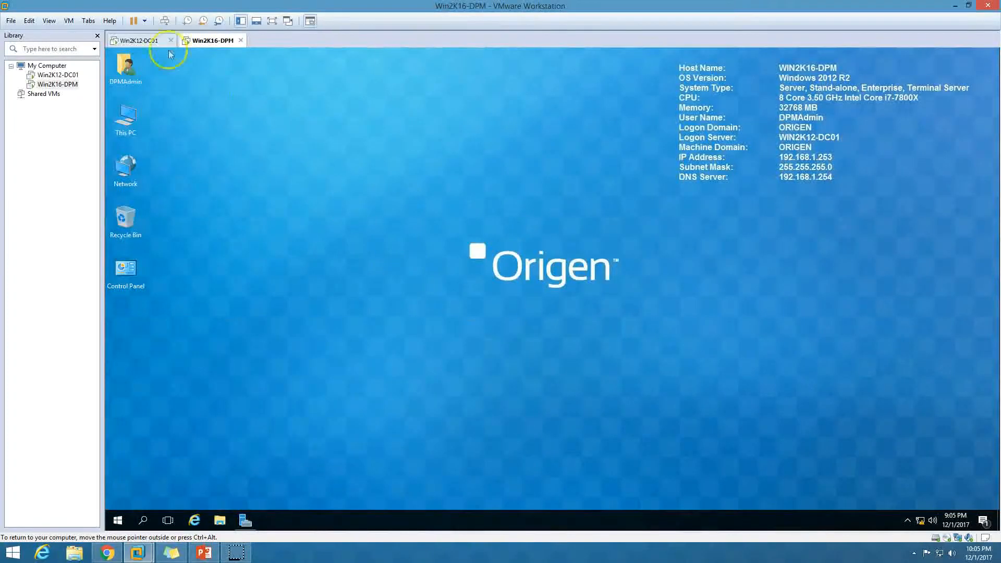
right_click(204, 42)
Step: Load the System Center 2016 data protection manager ISO into the VM's CD/DVD drive
left_click(237, 180)
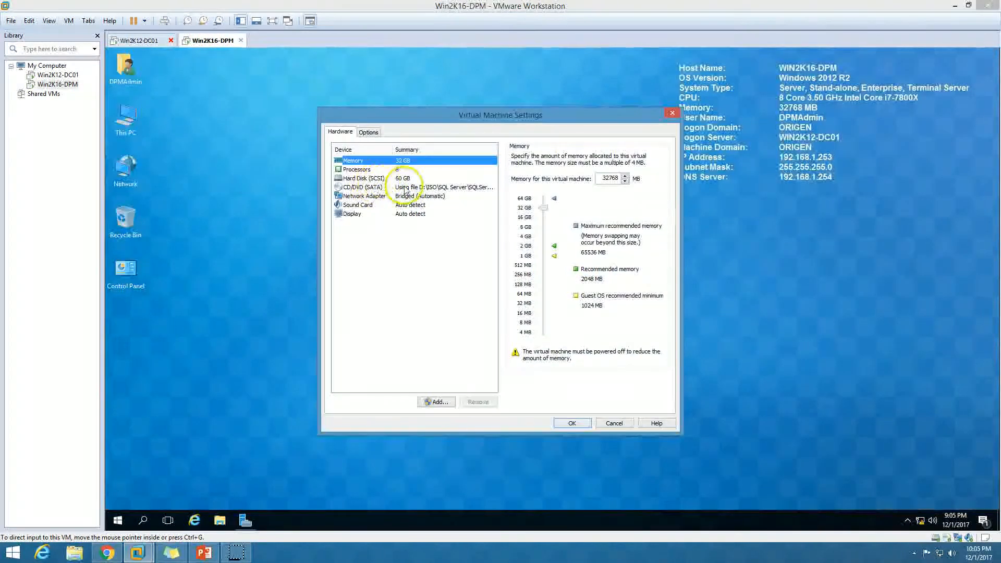
left_click(401, 187)
left_click(650, 233)
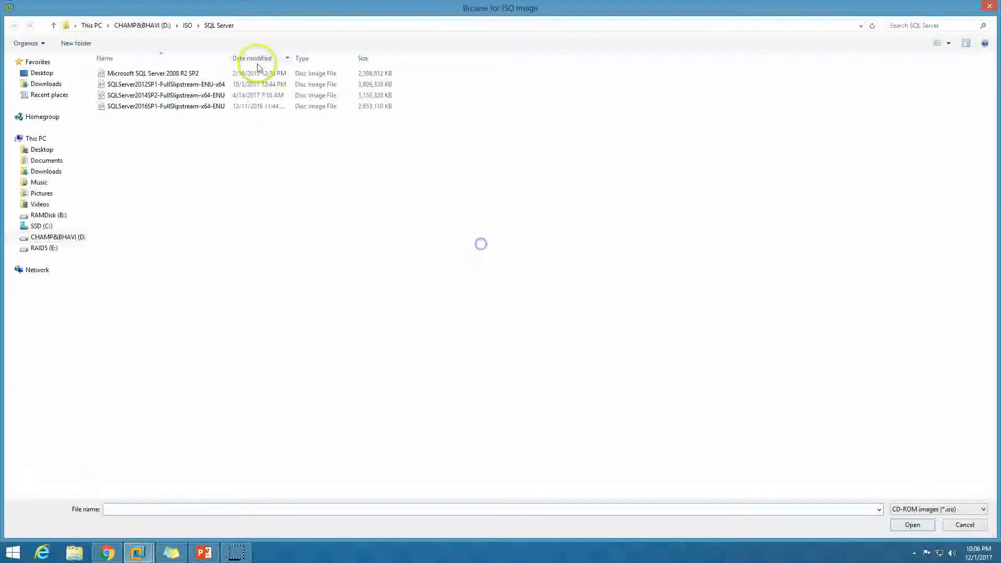
left_click(188, 26)
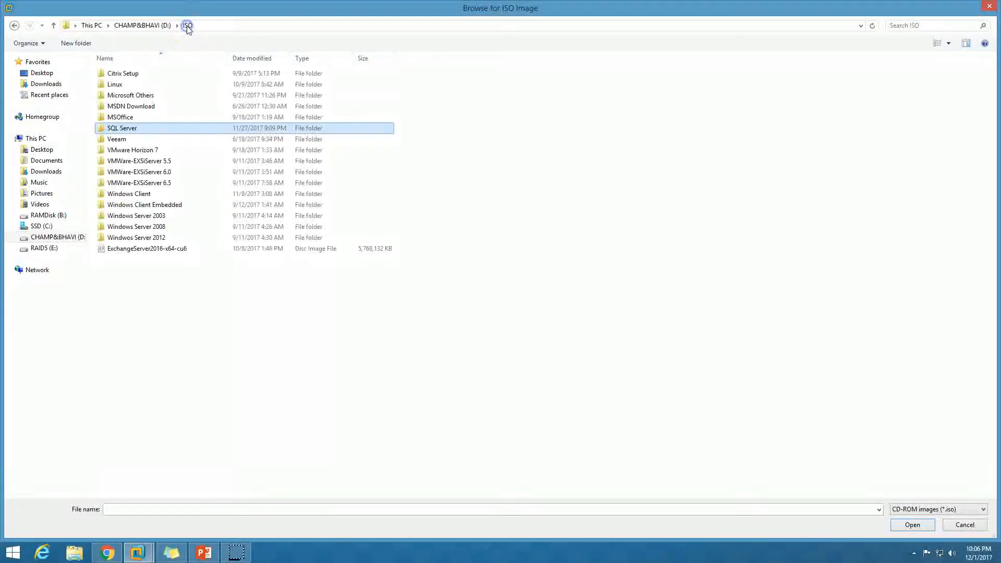
double_click(134, 106)
double_click(138, 106)
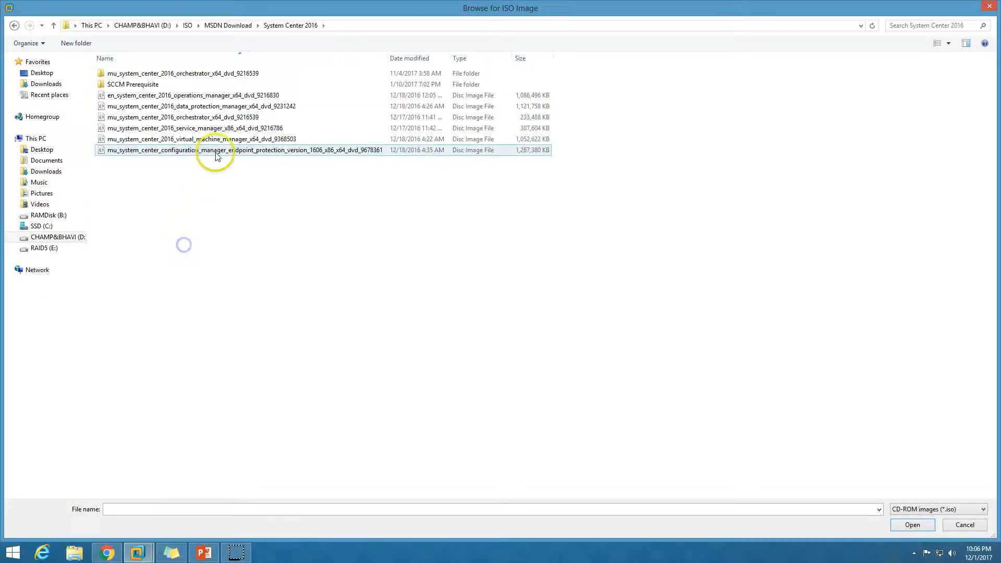
left_click(210, 108)
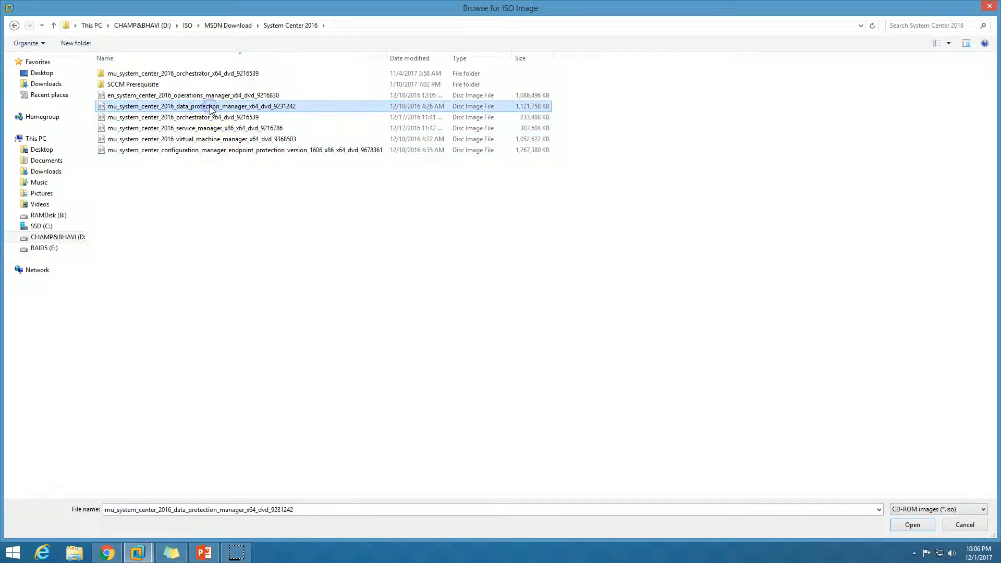
left_click(913, 525)
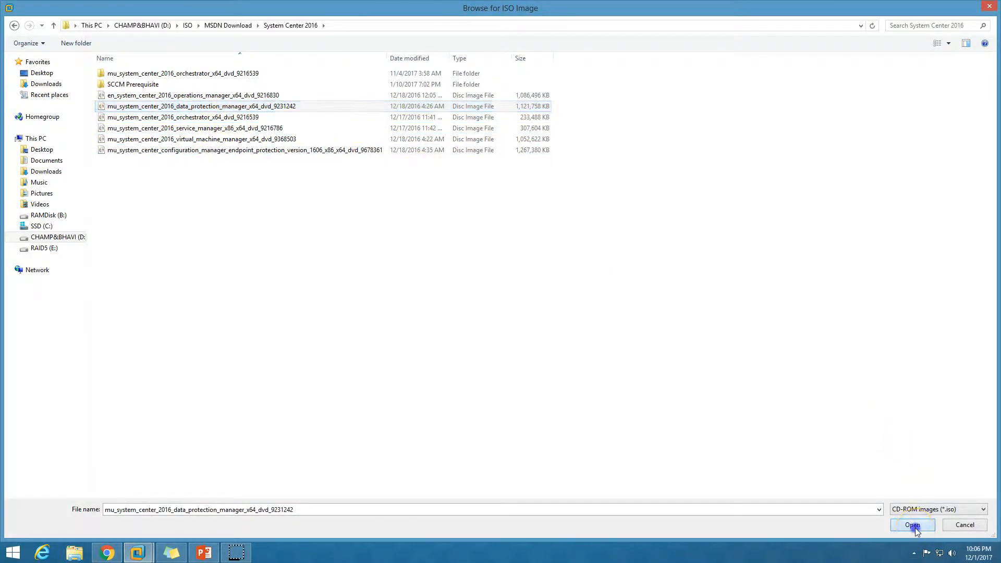
left_click(580, 434)
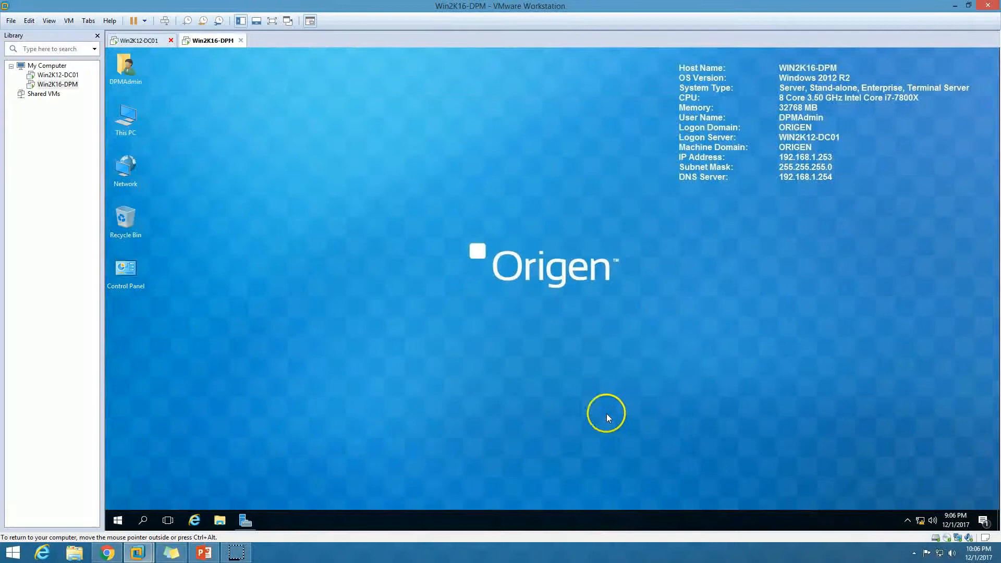
Step: Run SC2016_SCDPM from the guest's DVD drive
double_click(124, 117)
double_click(375, 159)
double_click(227, 113)
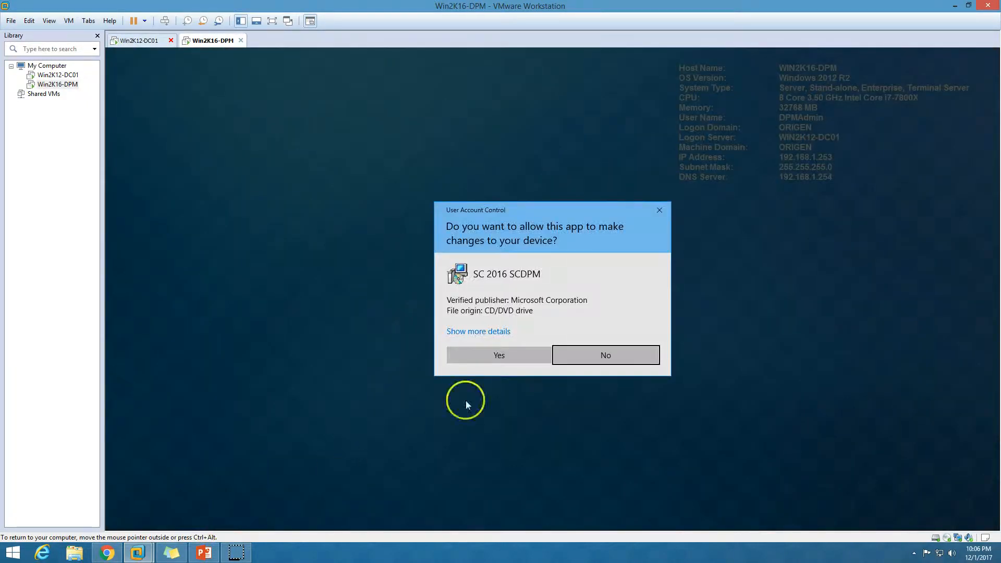
Step: Approve UAC, accept the license, and extract the DPM files to C:\SCDPM2016
left_click(499, 352)
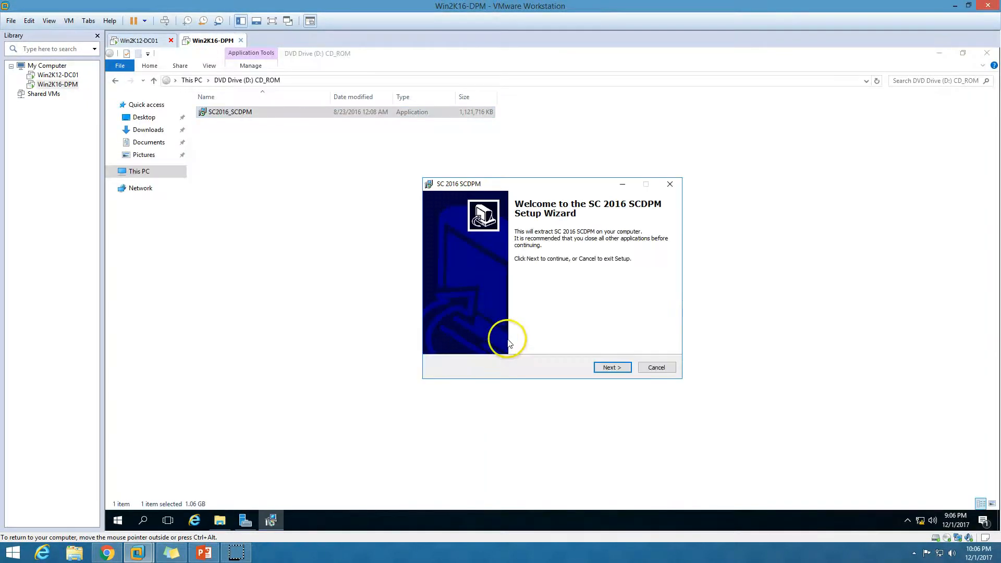
left_click(940, 53)
left_click(611, 367)
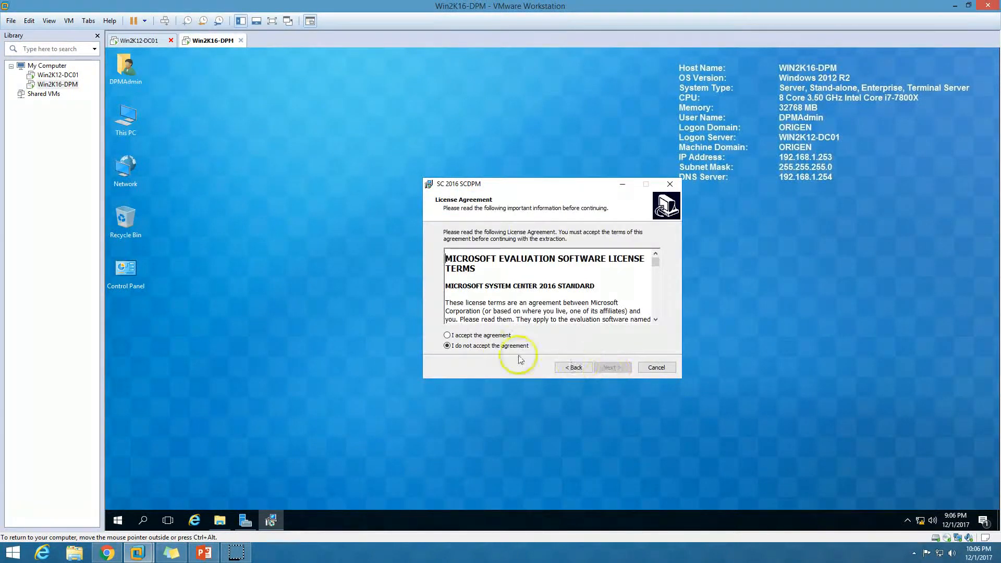
left_click(449, 337)
left_click(609, 368)
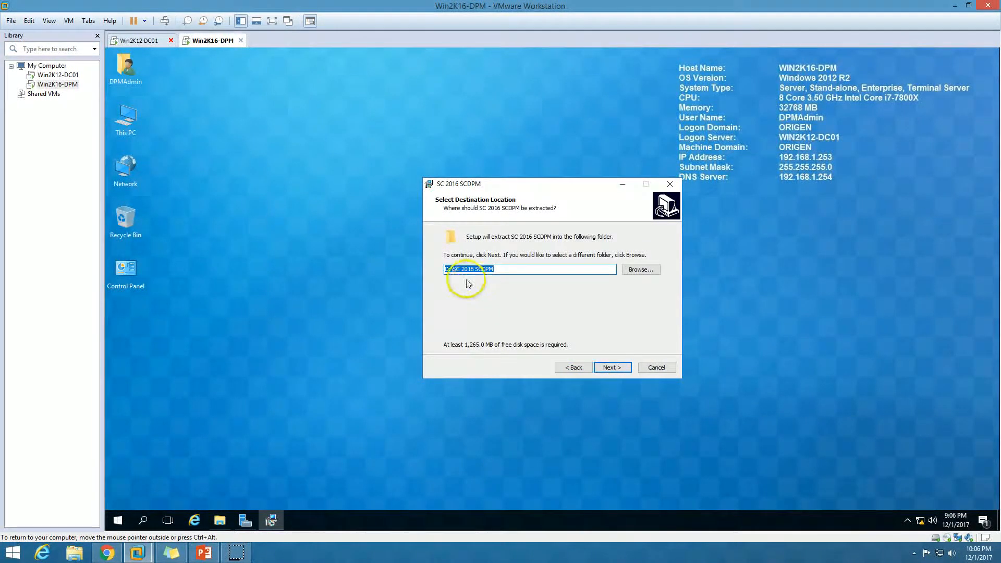
left_click(447, 269)
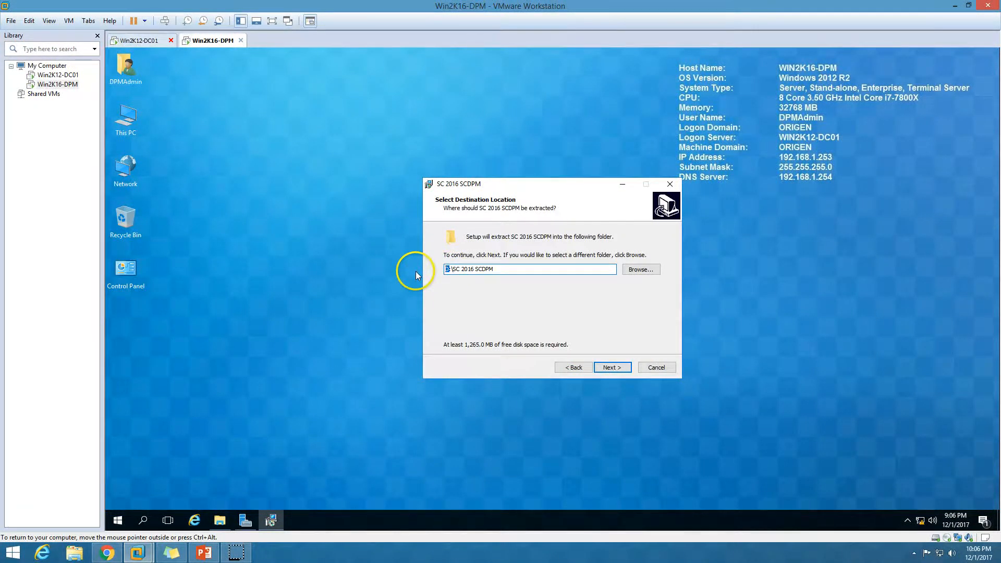
type("C")
left_click_drag(476, 272, 455, 273)
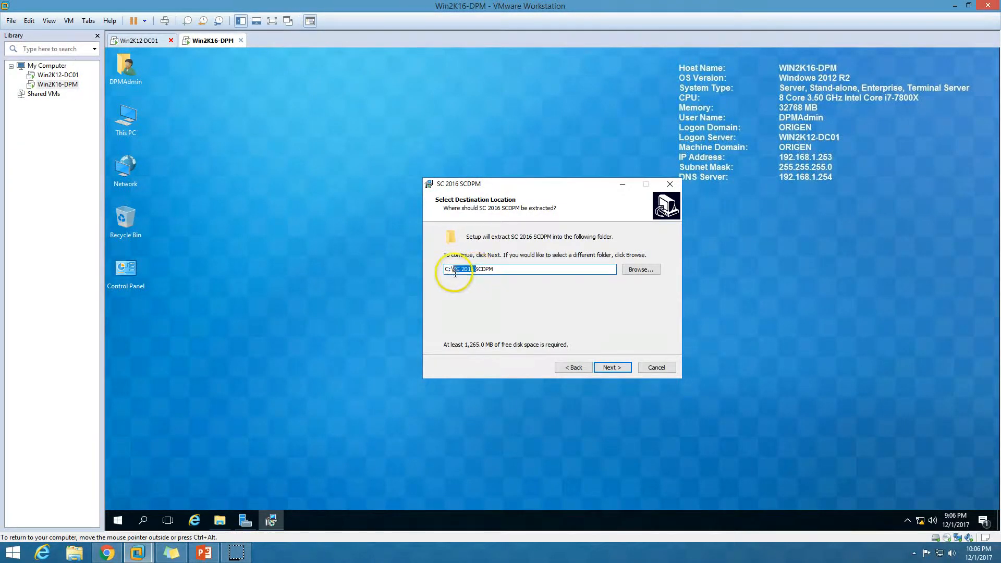
key("Delete")
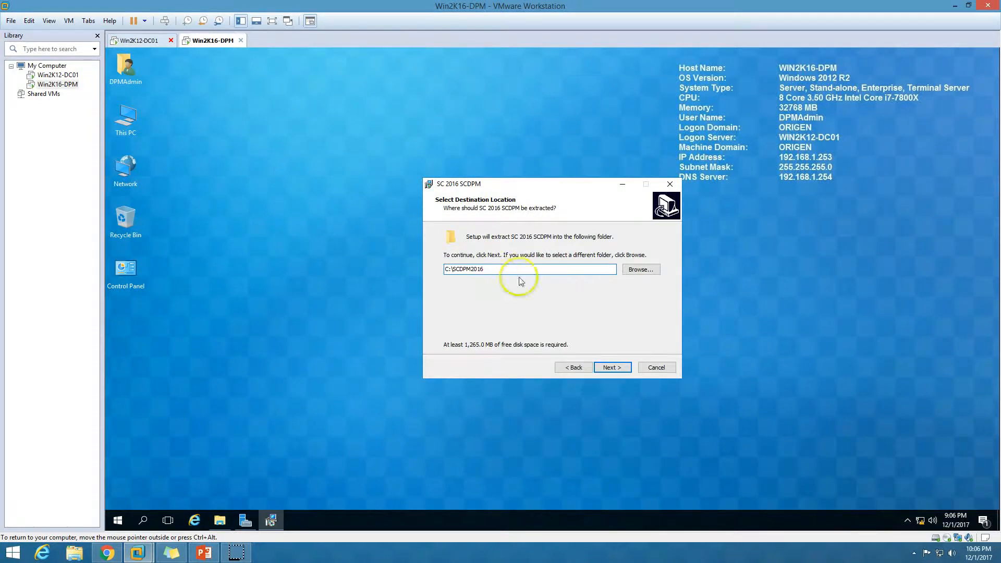
left_click(613, 367)
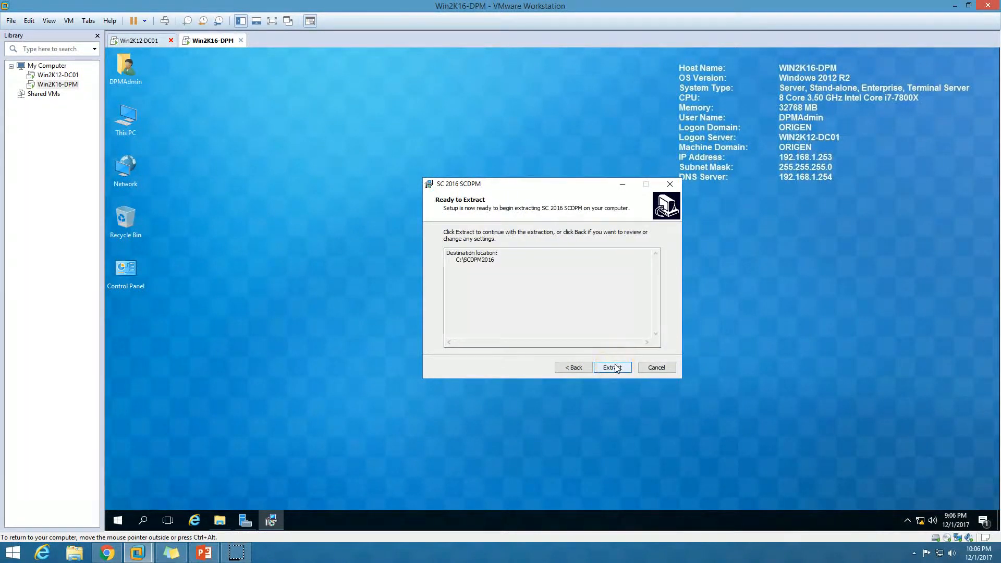
left_click(614, 368)
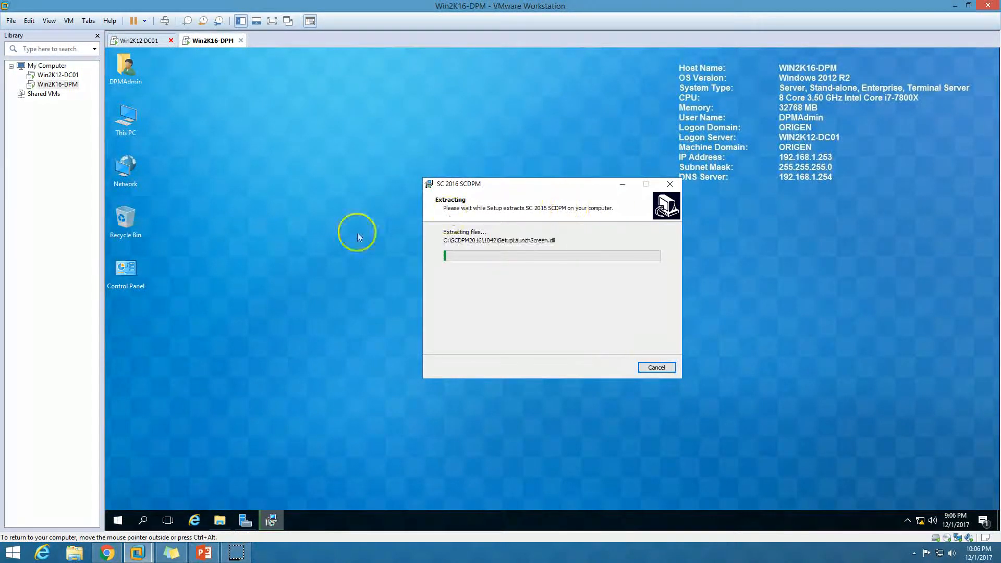
Step: Open C:\SCDPM2016 in the guest's Explorer to check the extracted files, then return to the wizard
right_click(316, 224)
left_click(347, 256)
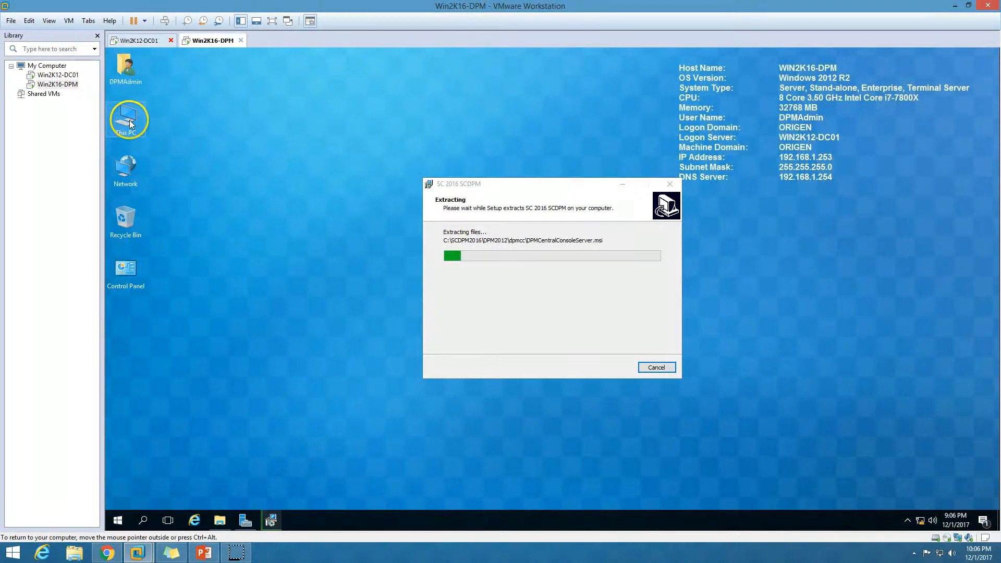
double_click(126, 118)
left_click(256, 174)
double_click(256, 174)
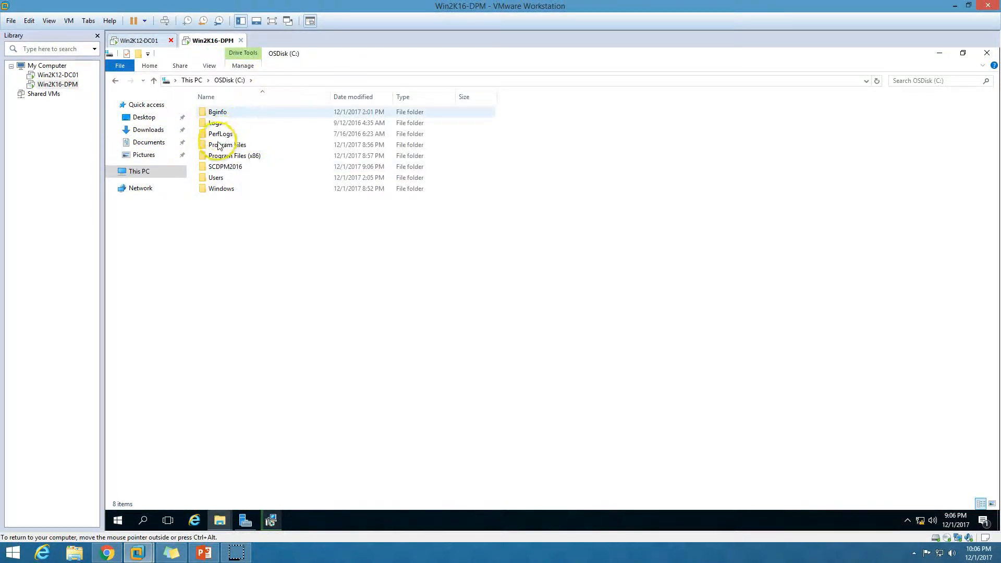
left_click(242, 169)
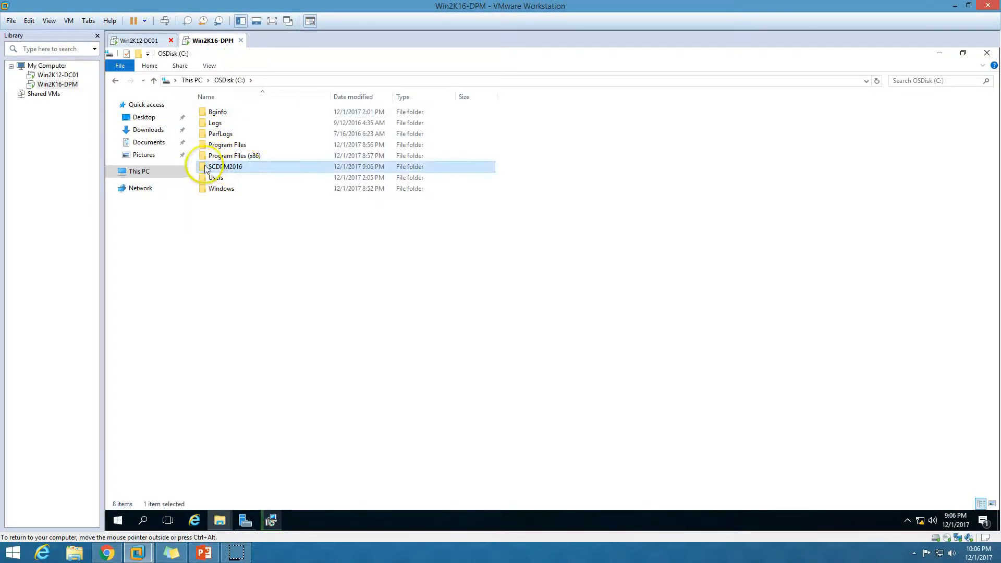
double_click(242, 169)
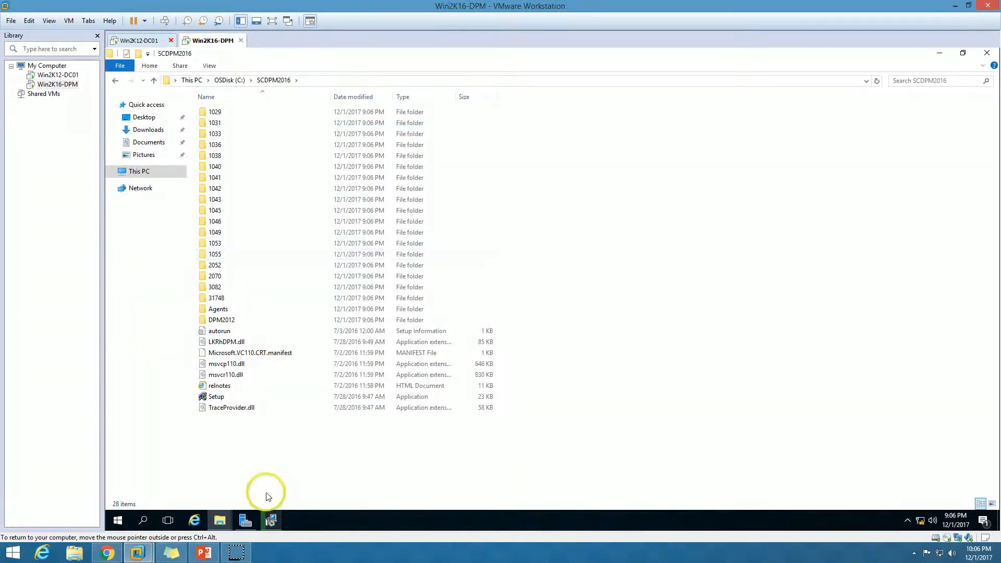
left_click(271, 520)
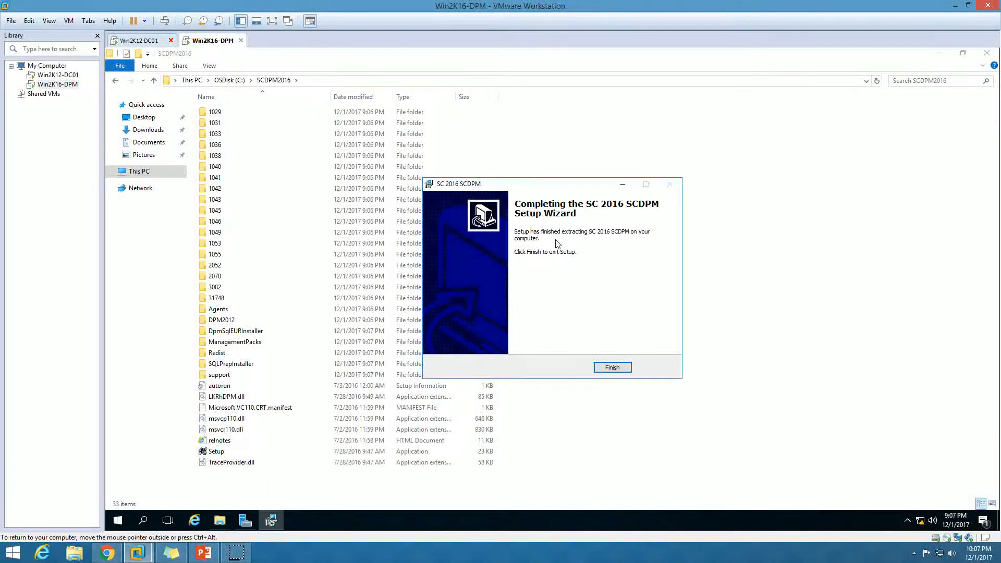
Step: Close the extractor, run DPM Setup, and start the Data Protection Manager install, accepting the license
left_click(619, 368)
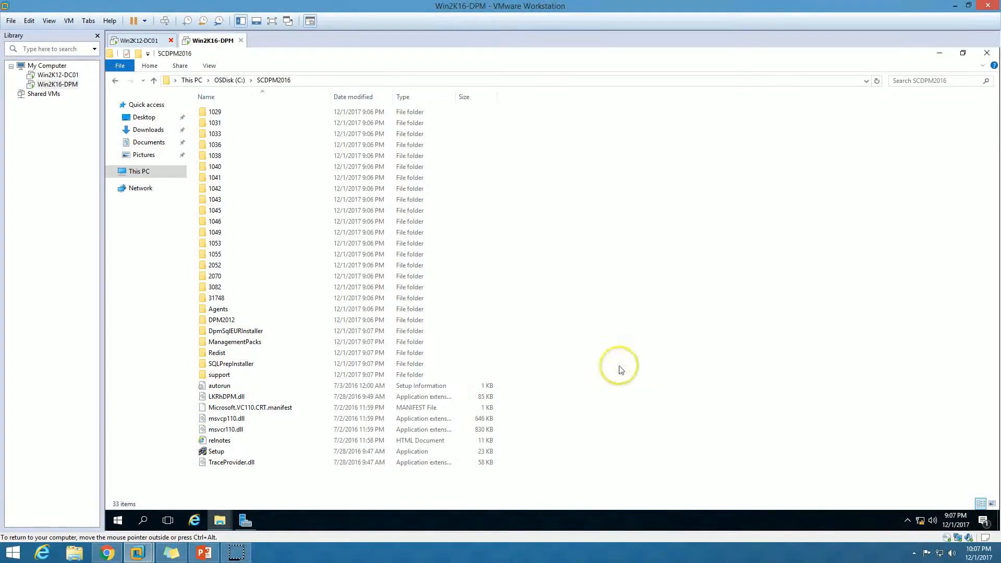
double_click(224, 452)
left_click(523, 357)
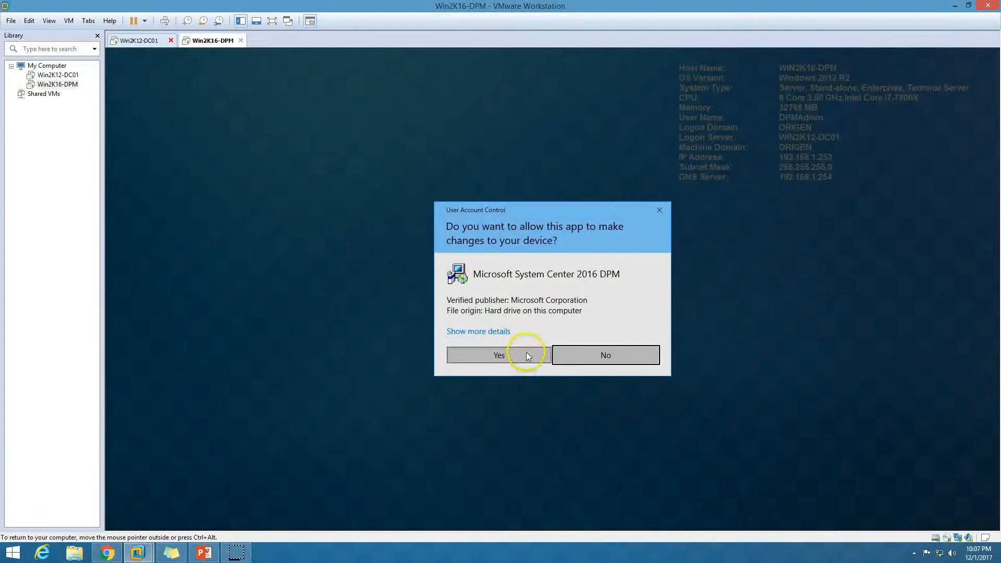
left_click(938, 53)
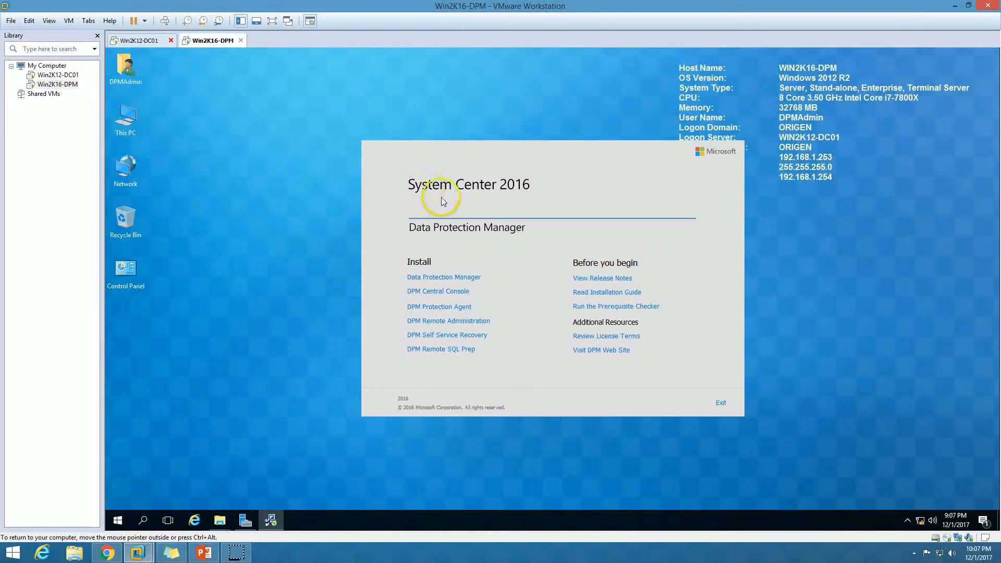
left_click(440, 278)
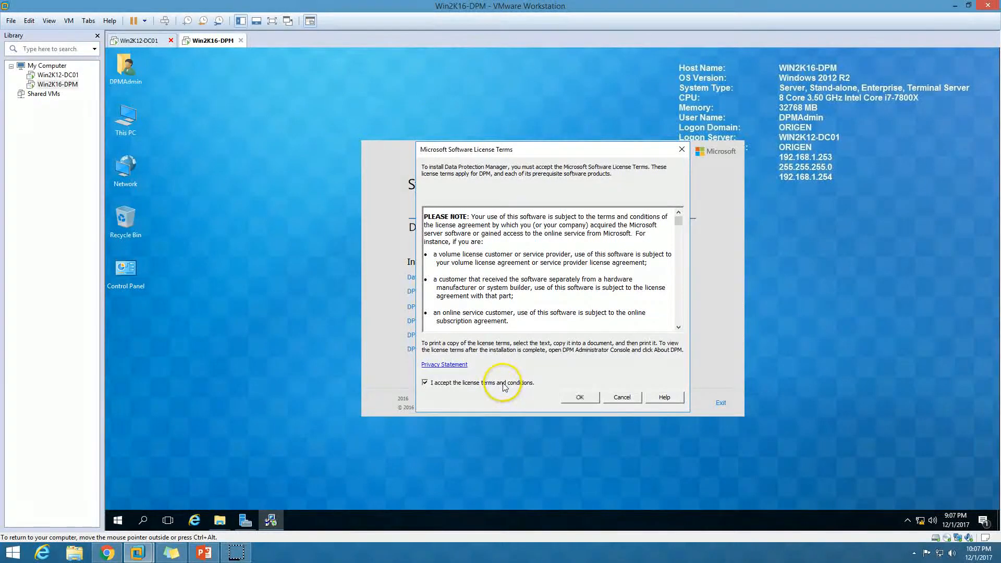
left_click(580, 397)
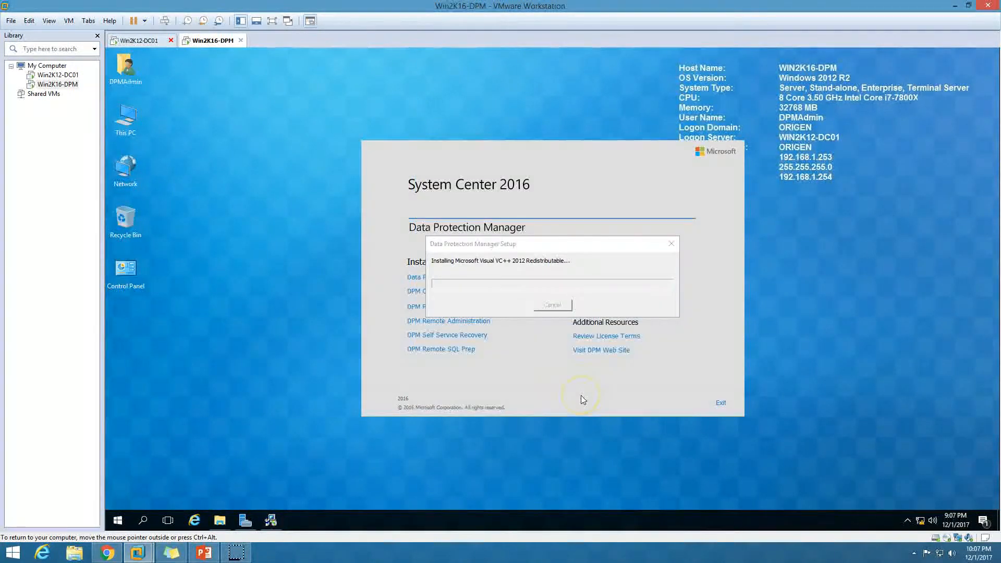
left_click_drag(570, 244, 427, 139)
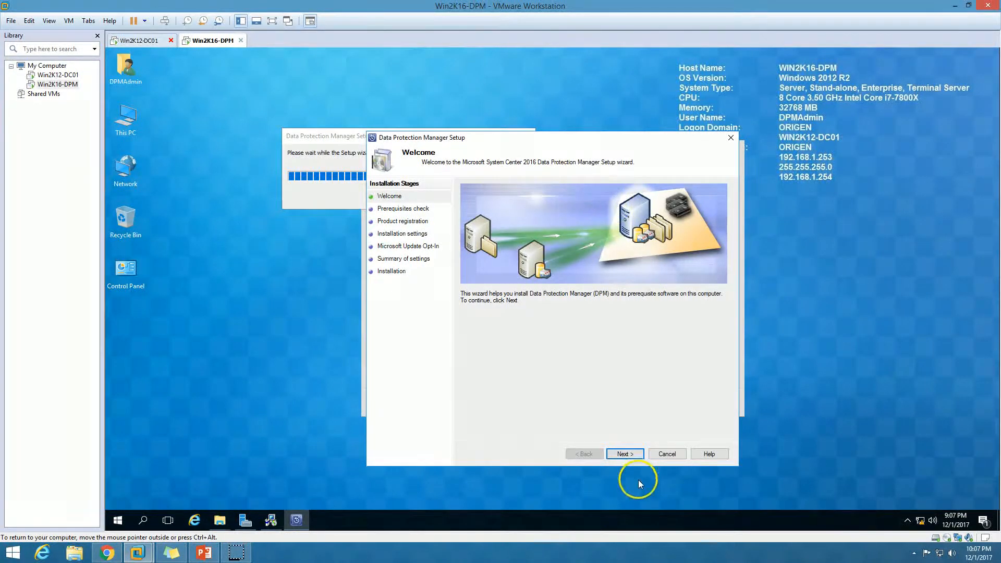
Step: Run the prerequisite check against Win2K16-DPM\MSSQLSERVER, read the HyperVPowerShell restart error, and cancel
left_click(630, 454)
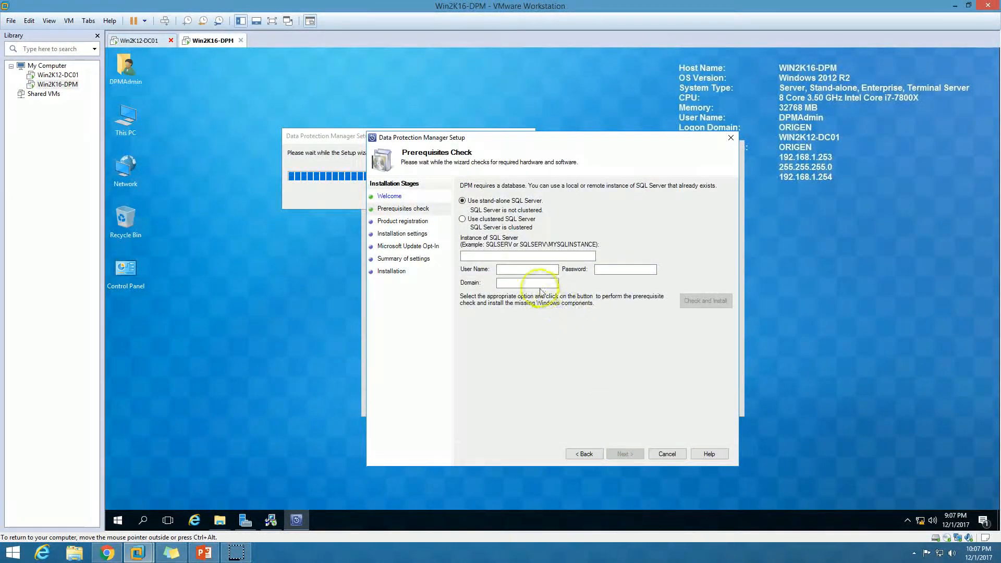
left_click(498, 255)
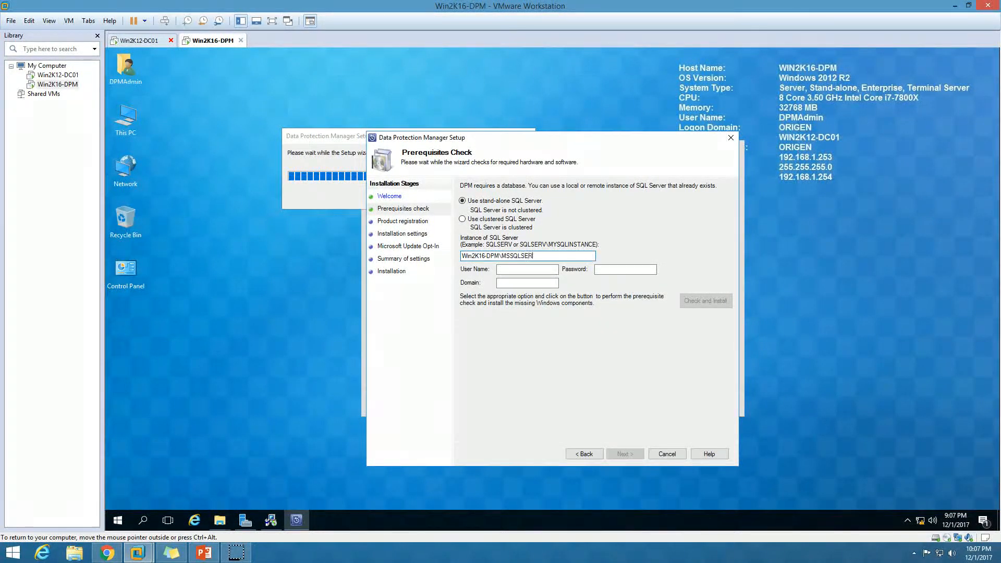
left_click(621, 271)
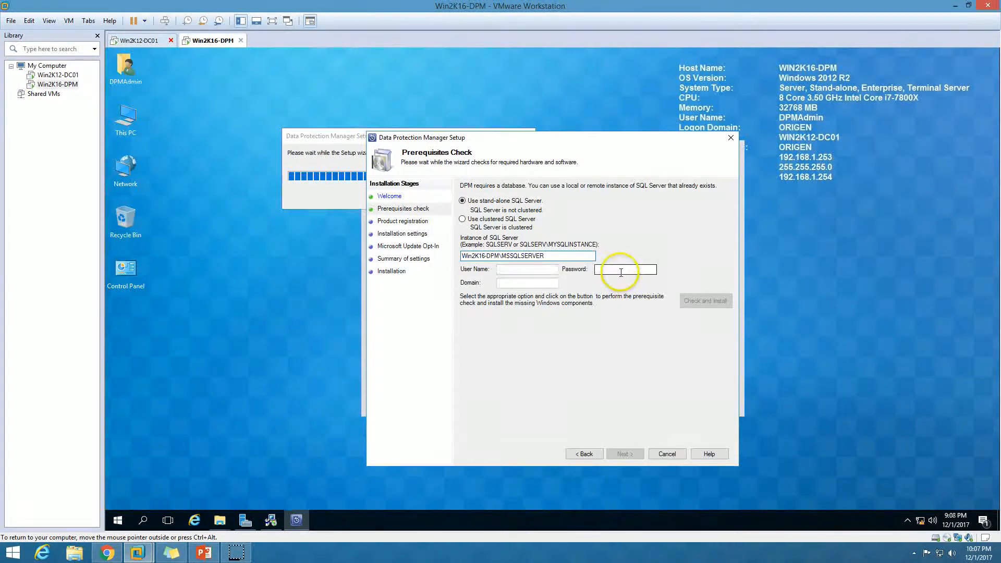
left_click(705, 301)
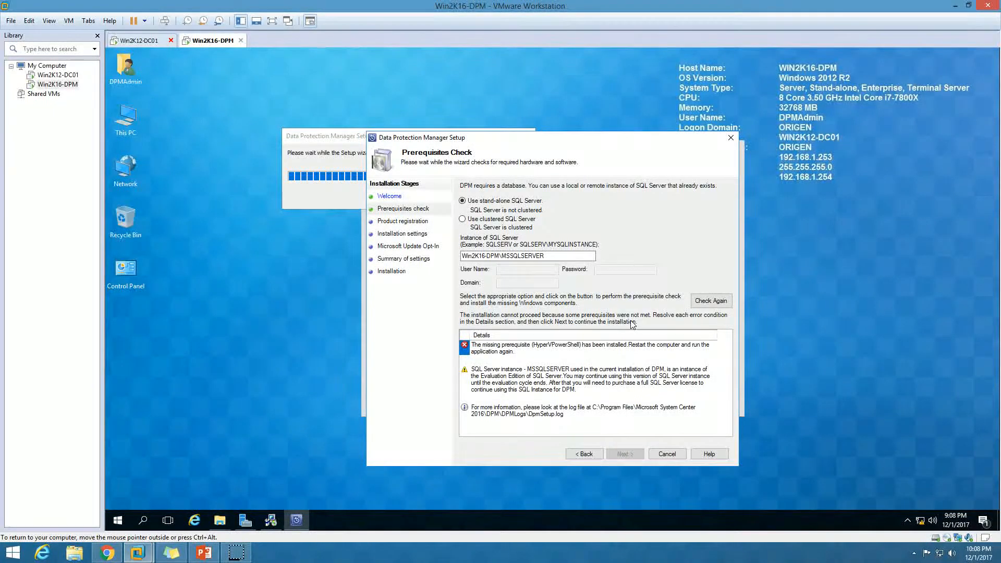
left_click(537, 346)
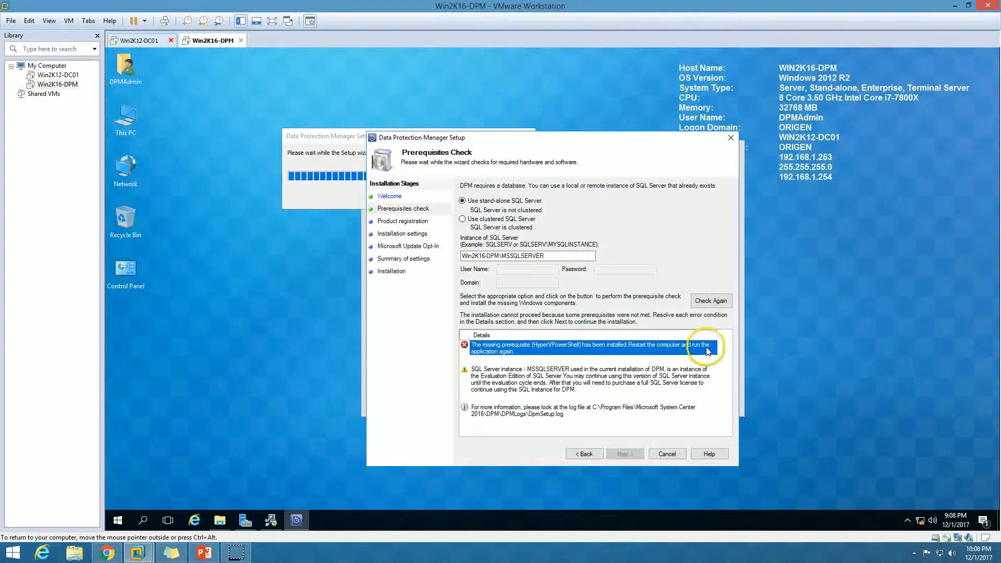
left_click(677, 458)
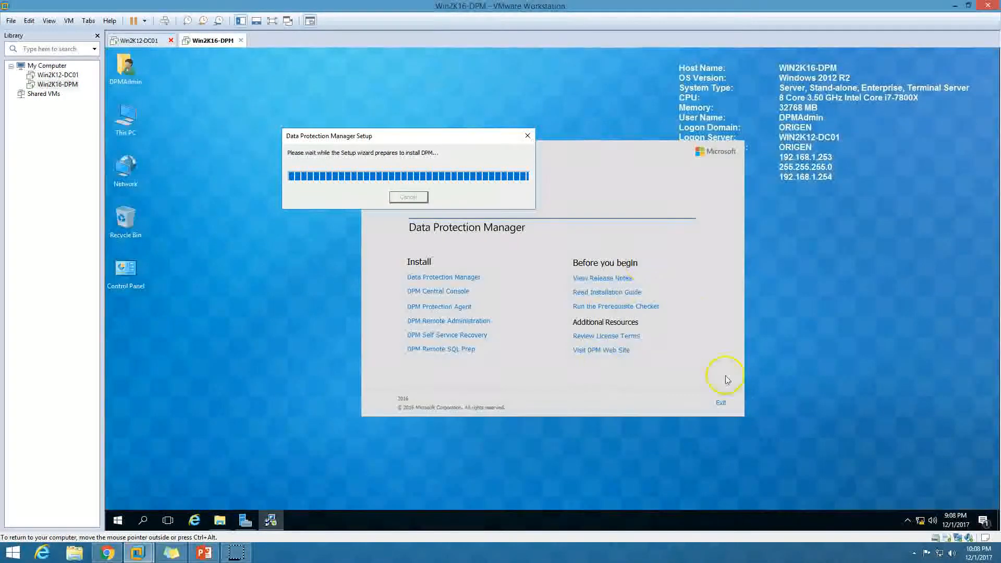
Step: Exit the DPM splash and restart the Win2K16-DPM guest, confirming the shutdown reason prompt
left_click(727, 408)
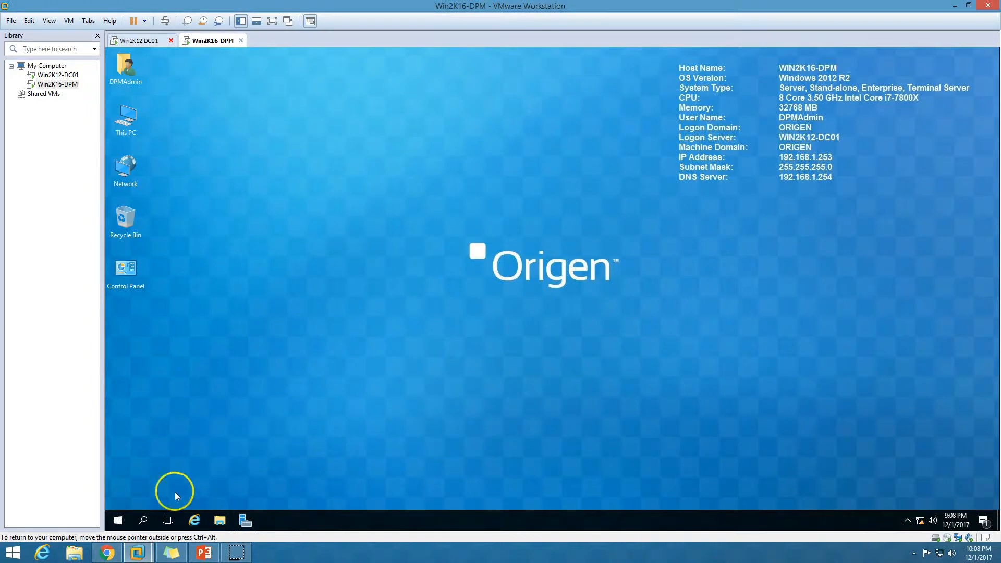
left_click(118, 520)
left_click(118, 496)
left_click(126, 472)
left_click(249, 468)
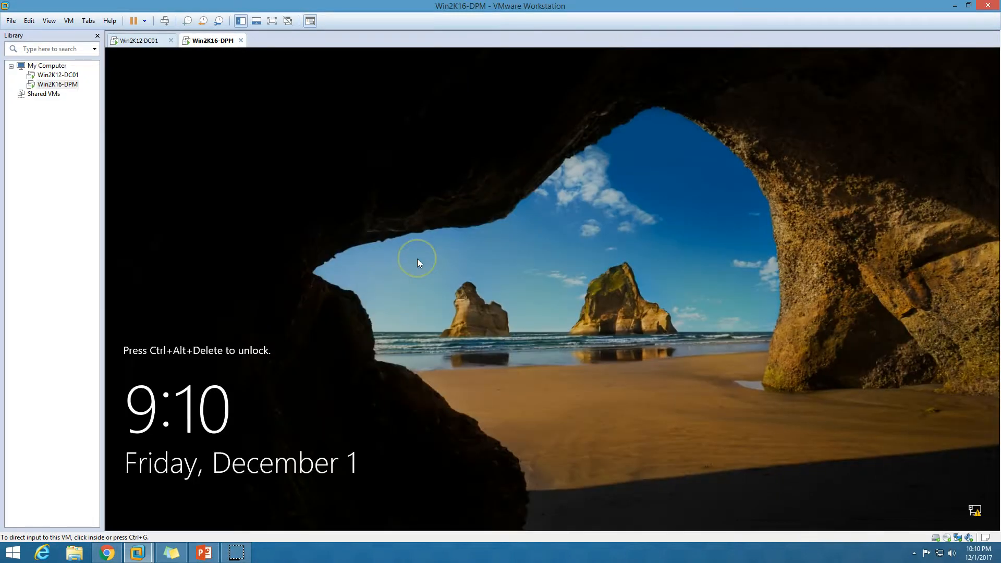
Step: Send Ctrl+Alt+Del to the VM and sign in as DPMAdmin with the account password
left_click(151, 21)
left_click(164, 20)
left_click(536, 290)
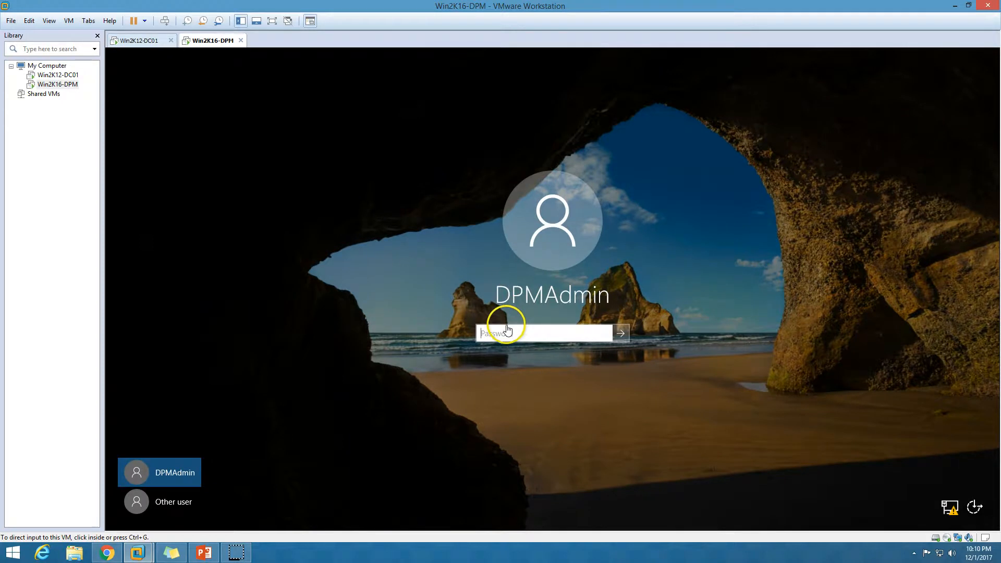
type("********")
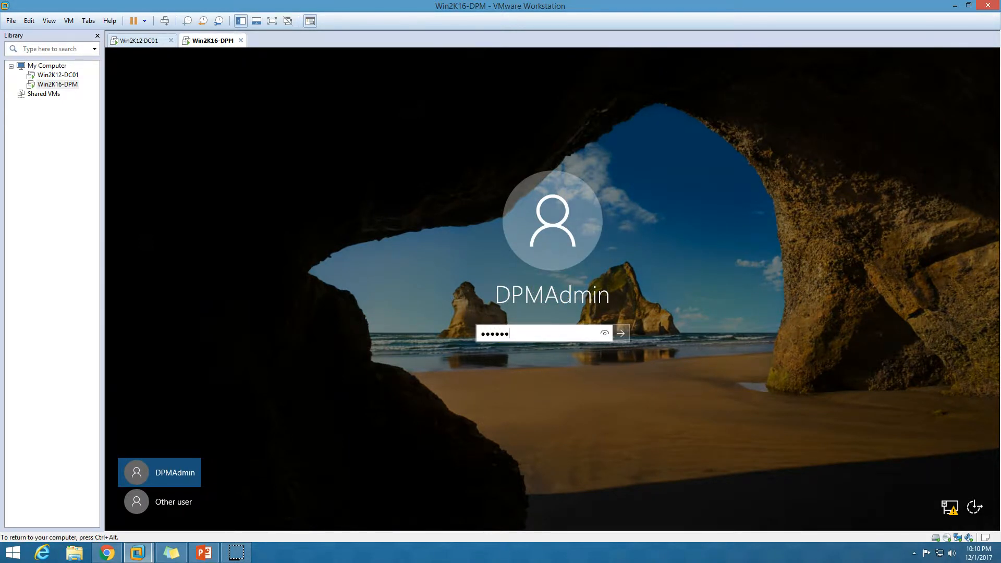
key("Return")
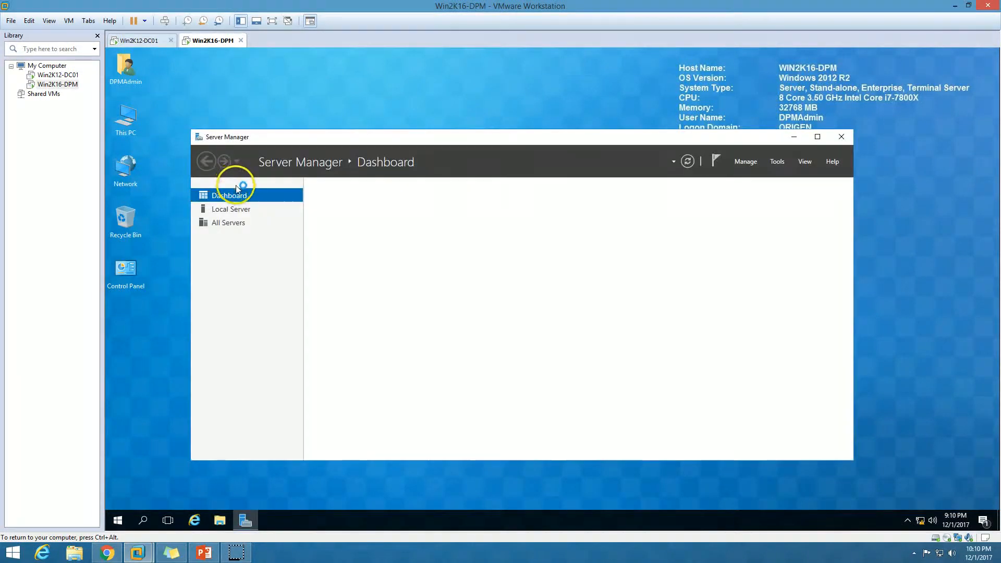
Step: Minimize Server Manager and browse to the SCDPM2016 folder on OSDisk (C:)
double_click(252, 137)
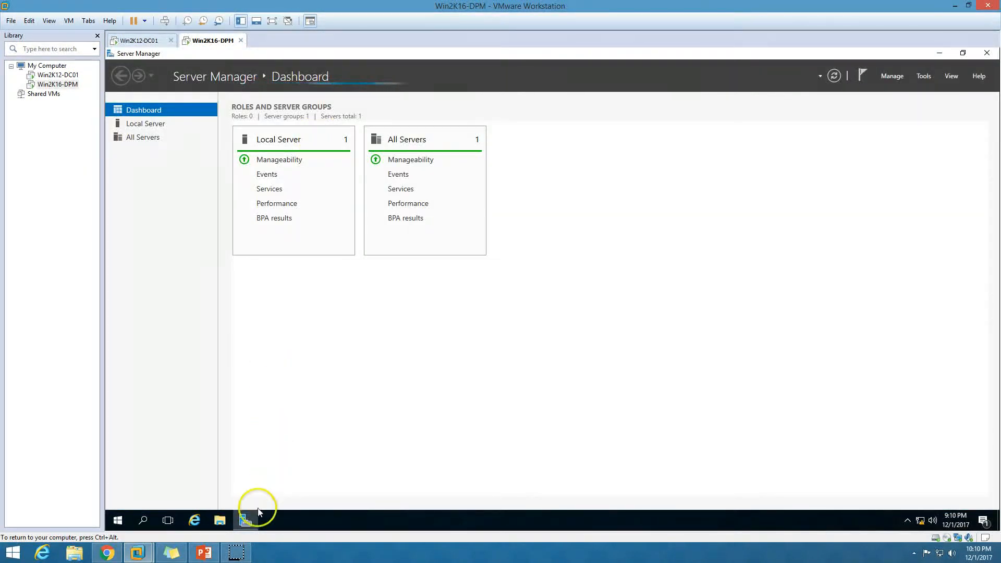
left_click(245, 520)
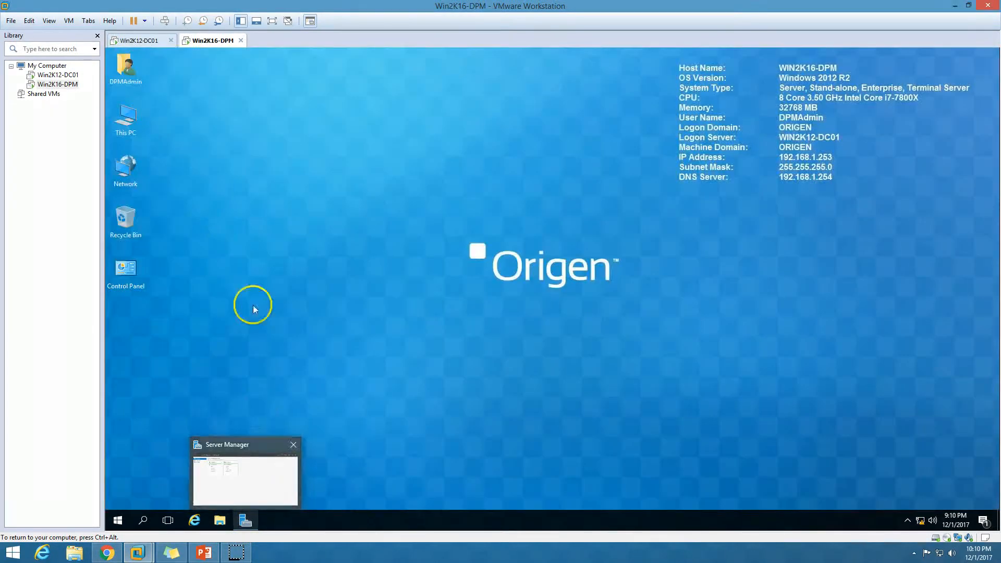
double_click(116, 115)
left_click(442, 290)
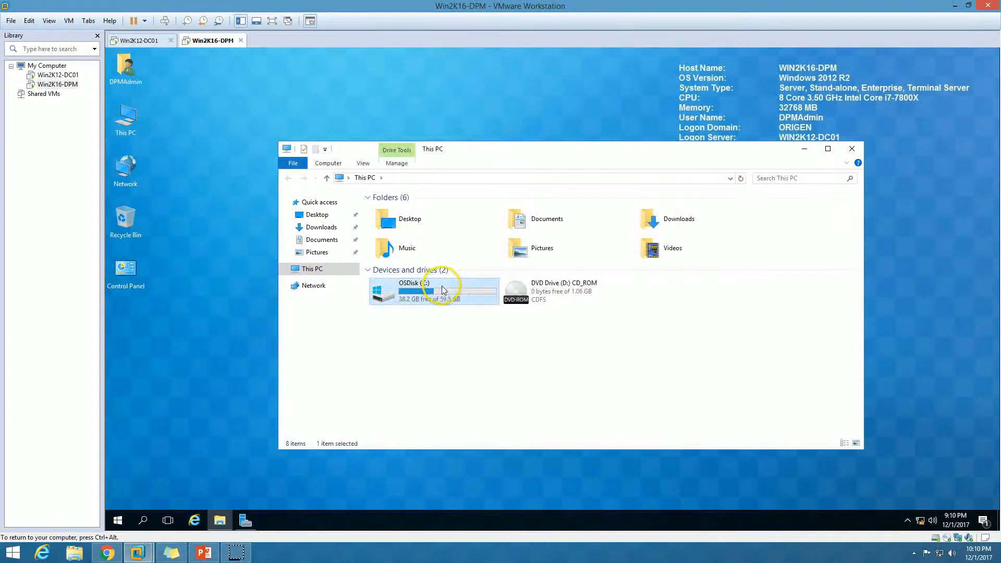
double_click(442, 291)
double_click(411, 262)
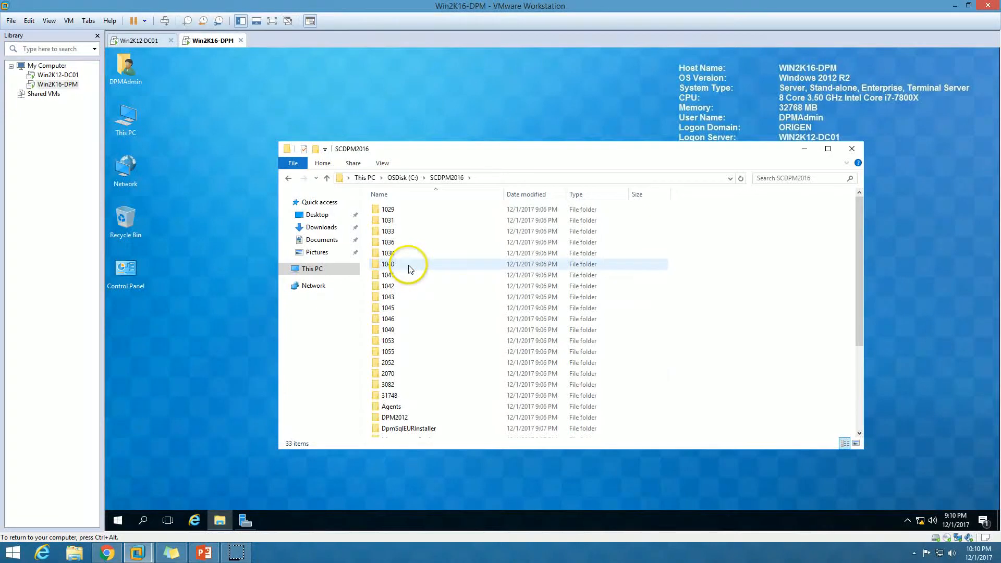
scroll(409, 387, "down", 4)
Step: Run DPM Setup as administrator, close Explorer, and choose to install Data Protection Manager
double_click(408, 417)
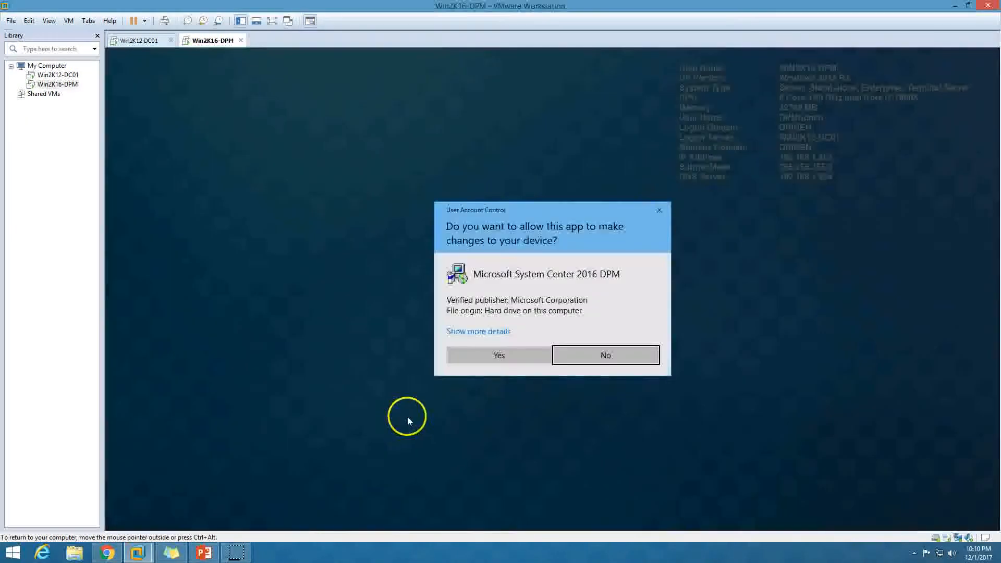
left_click(516, 359)
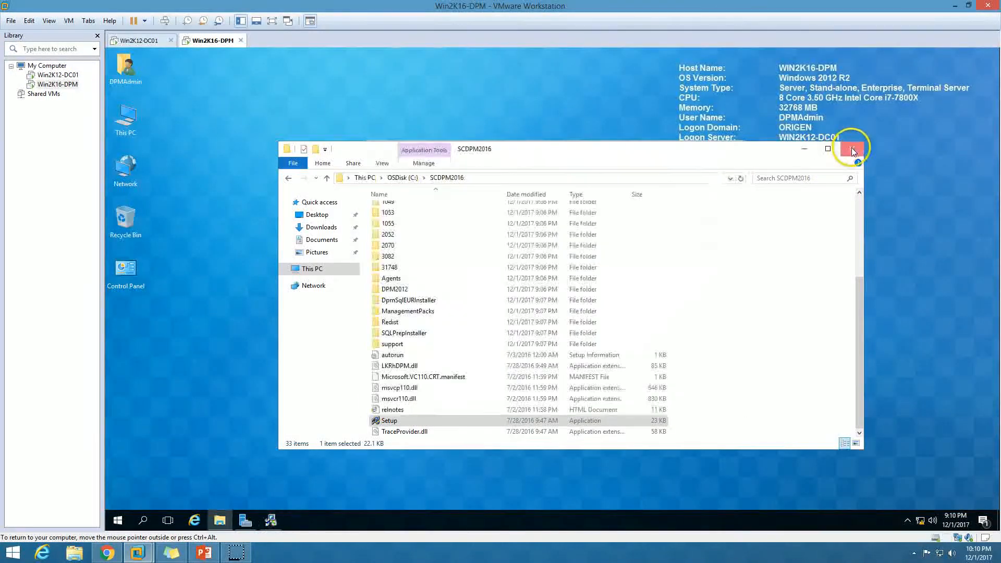
left_click(851, 150)
left_click(436, 278)
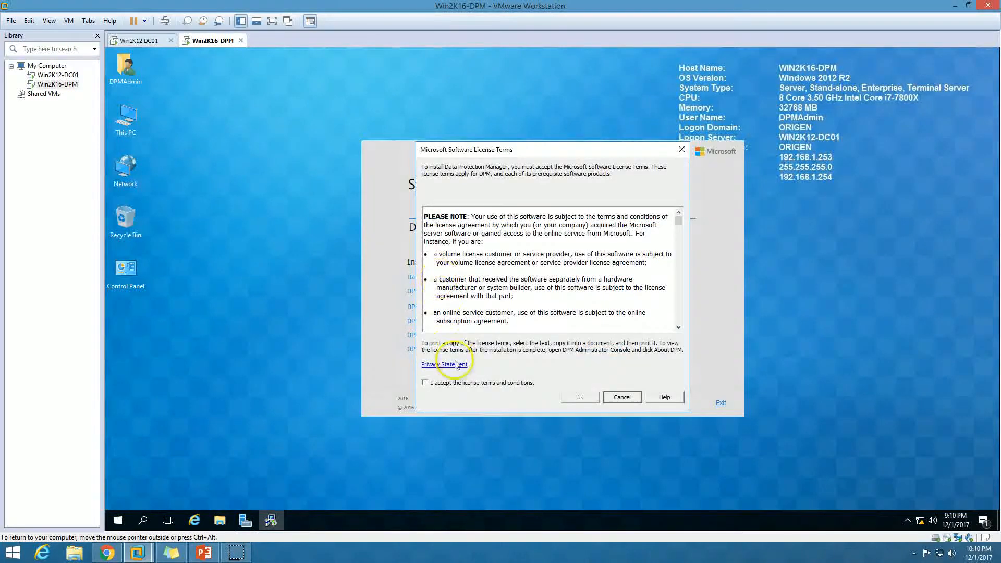
Step: Accept the DPM license terms, pass the Welcome page, and begin typing the SQL instance 'WI'
left_click(440, 383)
left_click(580, 397)
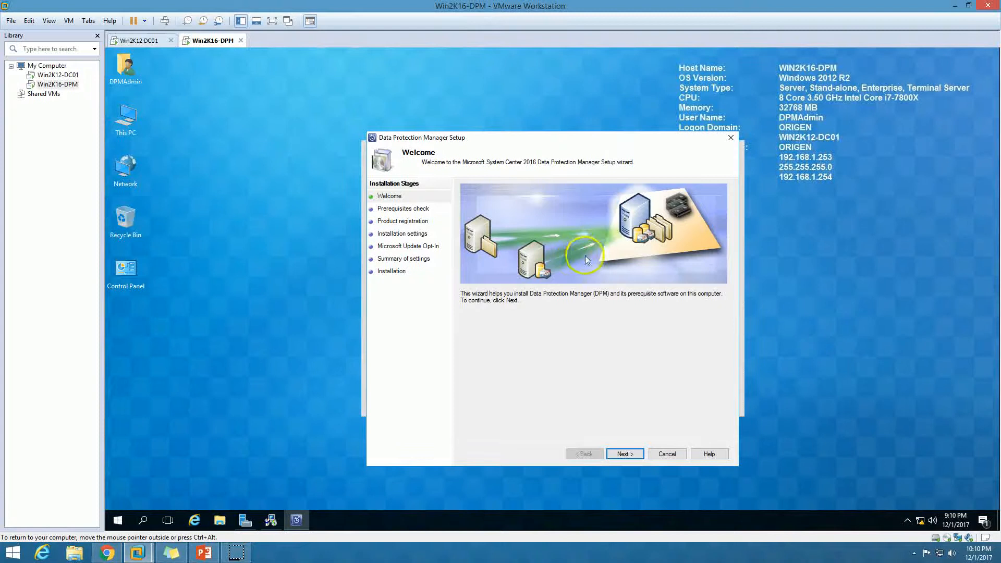
left_click(623, 453)
left_click(510, 256)
type("WI")
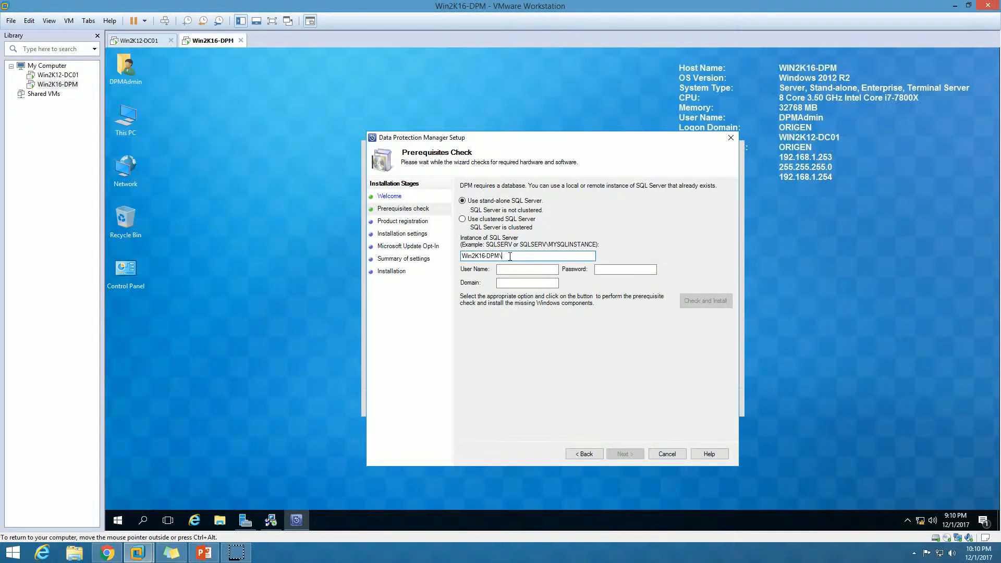
Step: Enter SQL instance Win2K16-DPM\MSSQLSERVER, run Check and Install, and review the evaluation-edition warning
type("\\MSSQLSERVER")
left_click(600, 269)
left_click(726, 306)
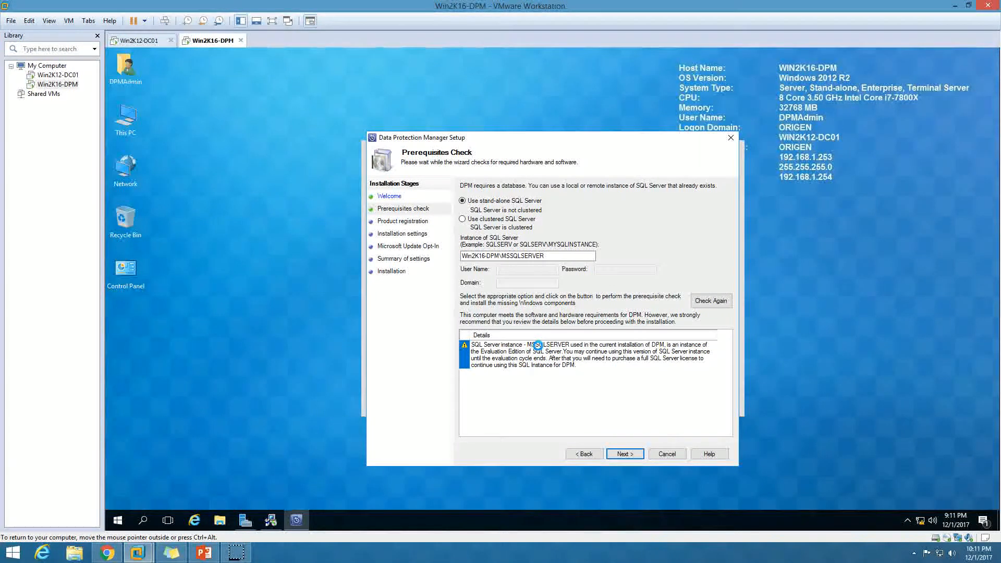
left_click(537, 345)
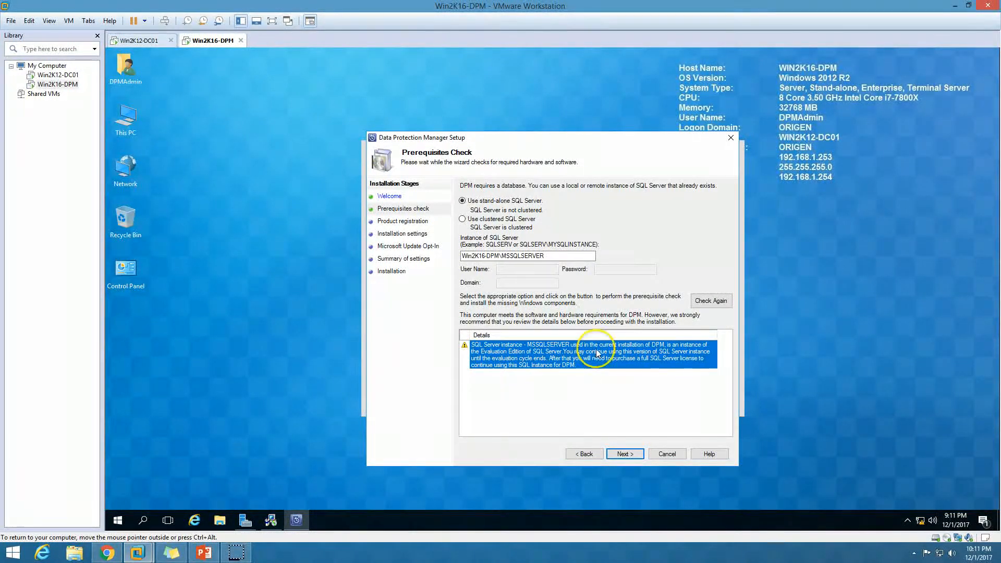
left_click(624, 455)
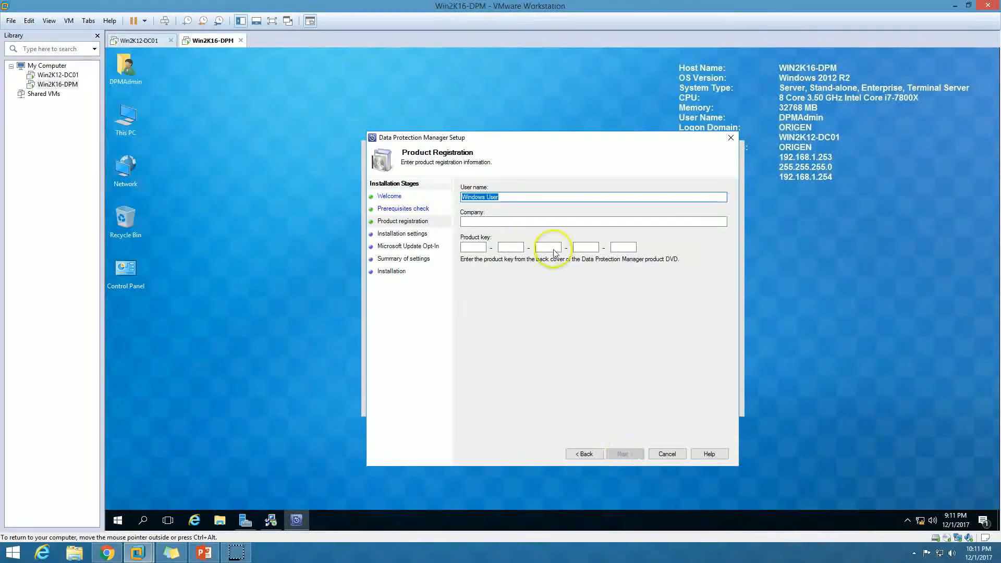
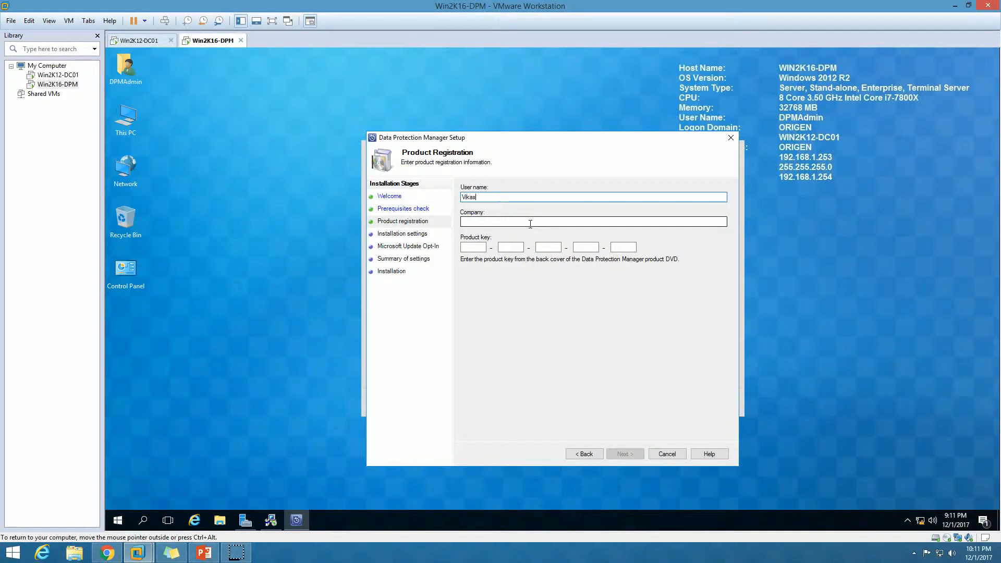
Step: Fill in the user's name and company ORIGEN on Product Registration, then select the product key box
left_click(530, 223)
type("ORIGEN")
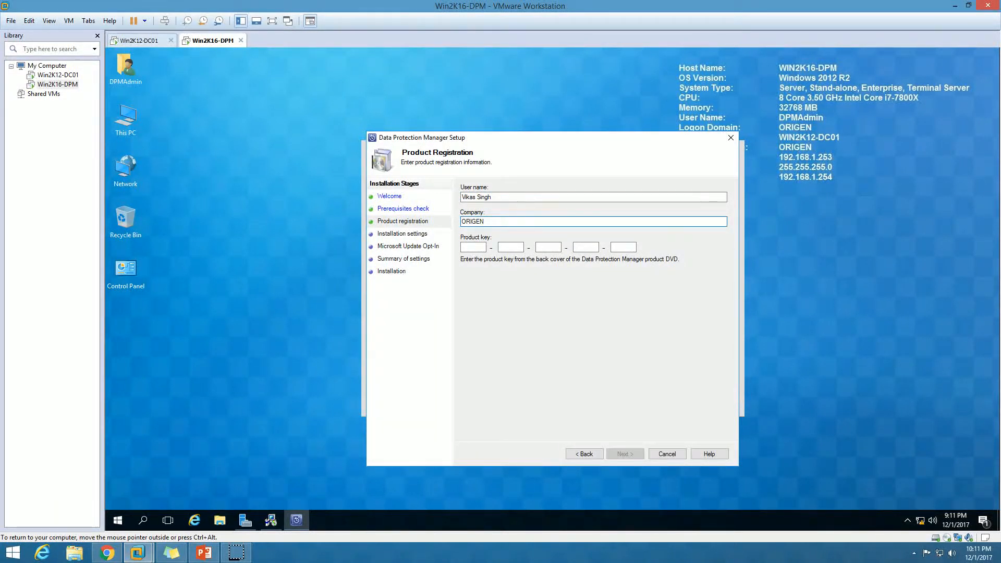
left_click(470, 246)
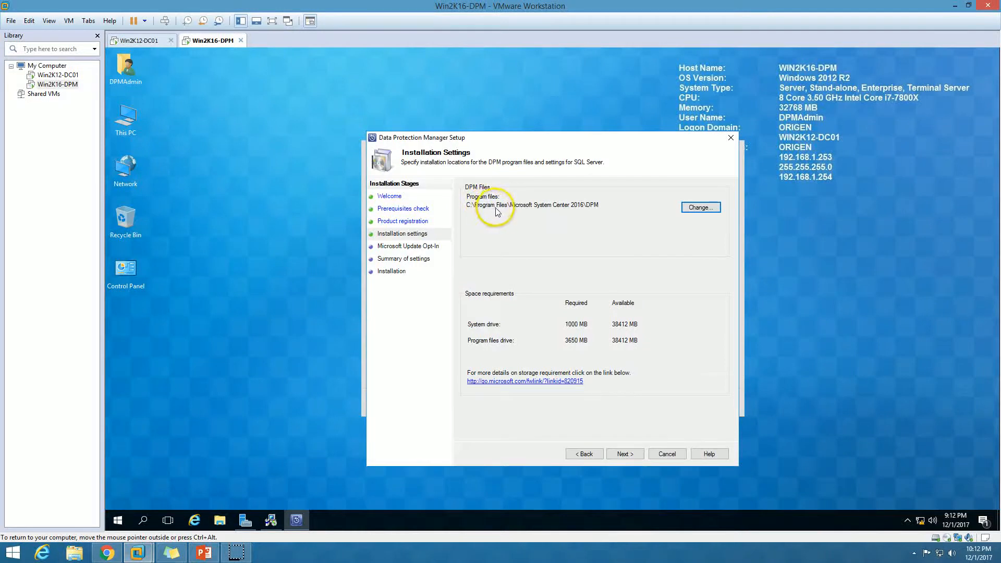
Step: Choose not to use Microsoft Update and proceed to the Summary of Settings
left_click(632, 454)
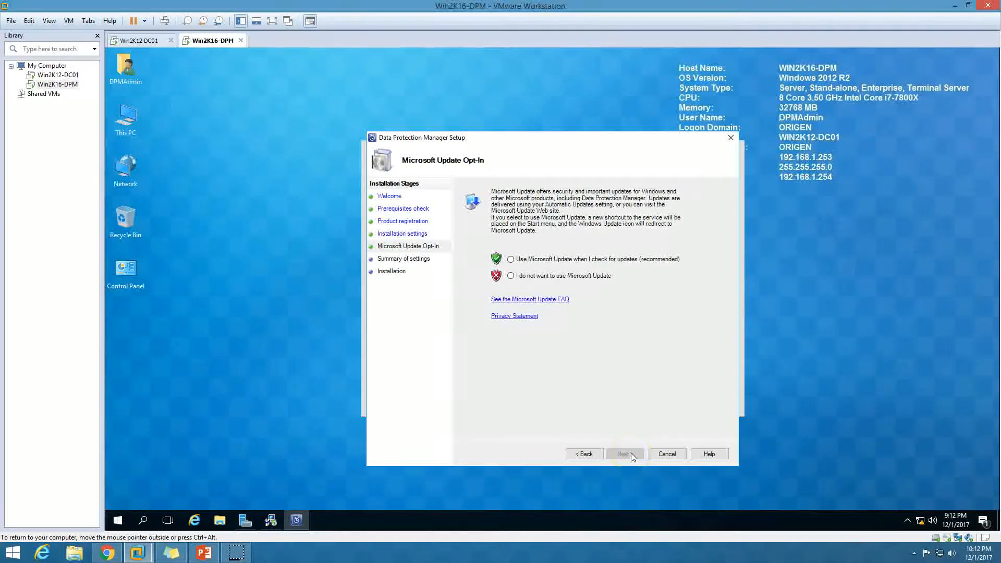
left_click(550, 278)
left_click(632, 454)
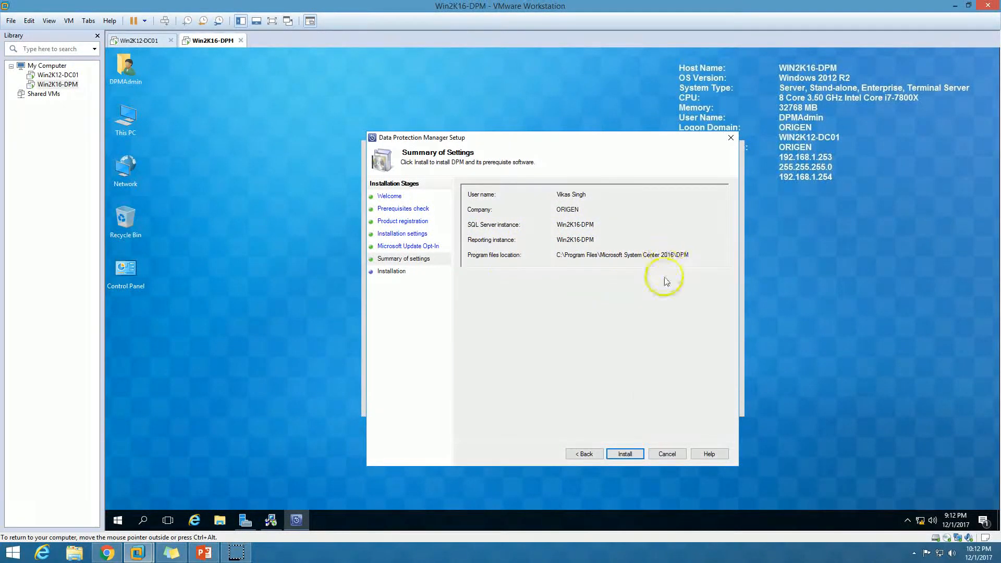
Step: Start the DPM installation with the summarized settings, then bring up the PowerPoint slides
left_click(622, 458)
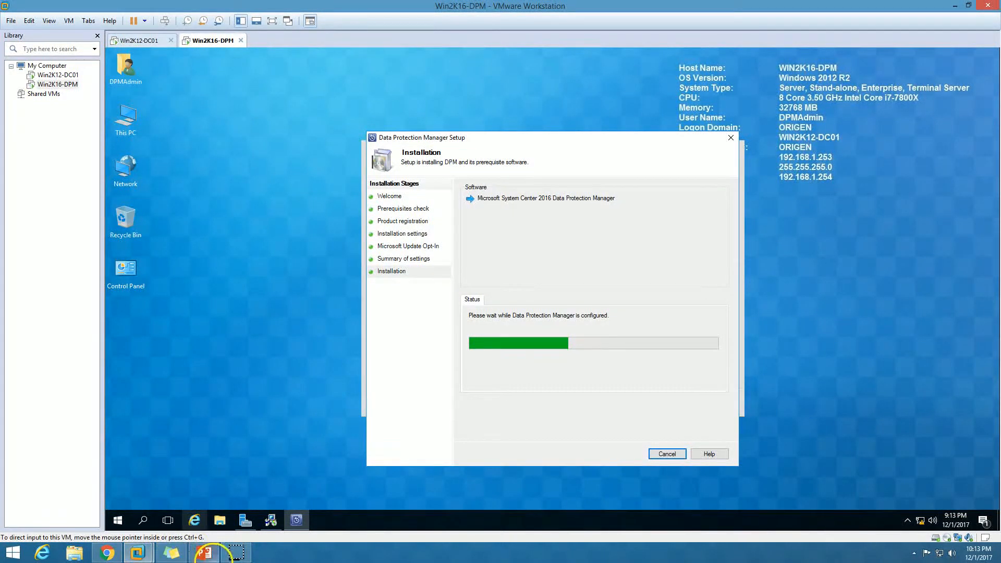
left_click(202, 534)
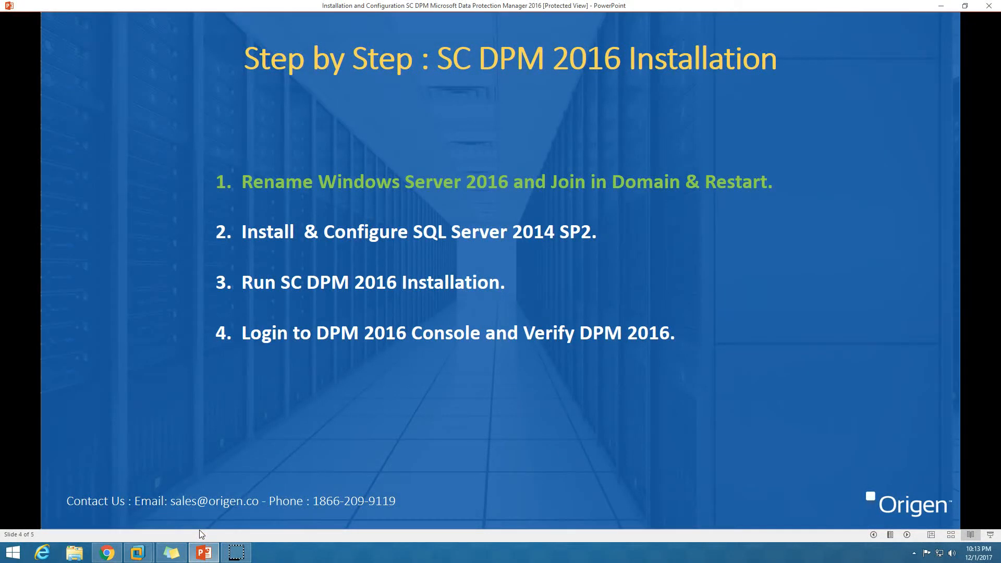
Step: Minimize the PowerPoint presentation to return to the VM with DPM installed
left_click(217, 546)
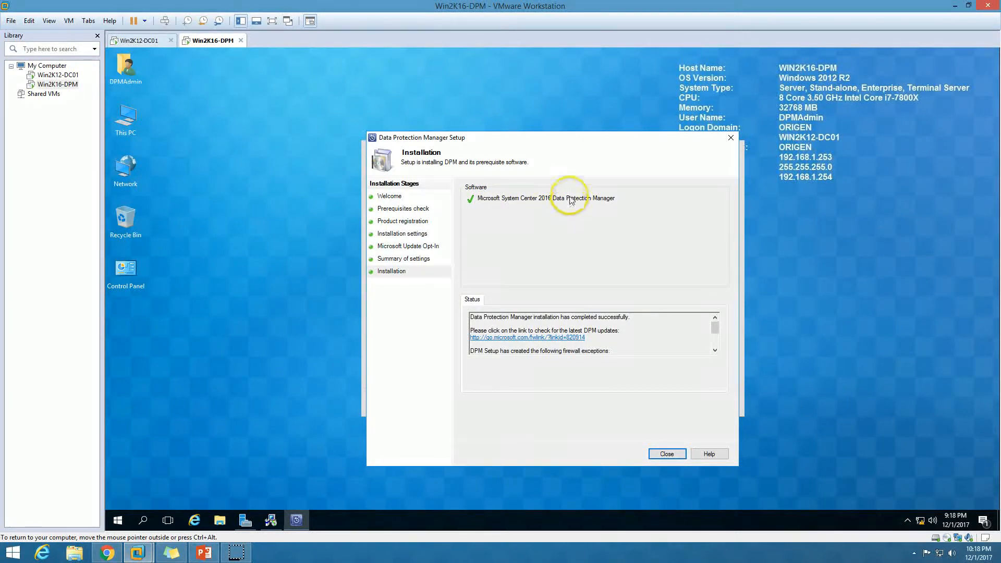
Step: Close the successful DPM setup and refresh the desktop to reveal the DPM Management Shell and System Center shortcuts
triple_click(632, 317)
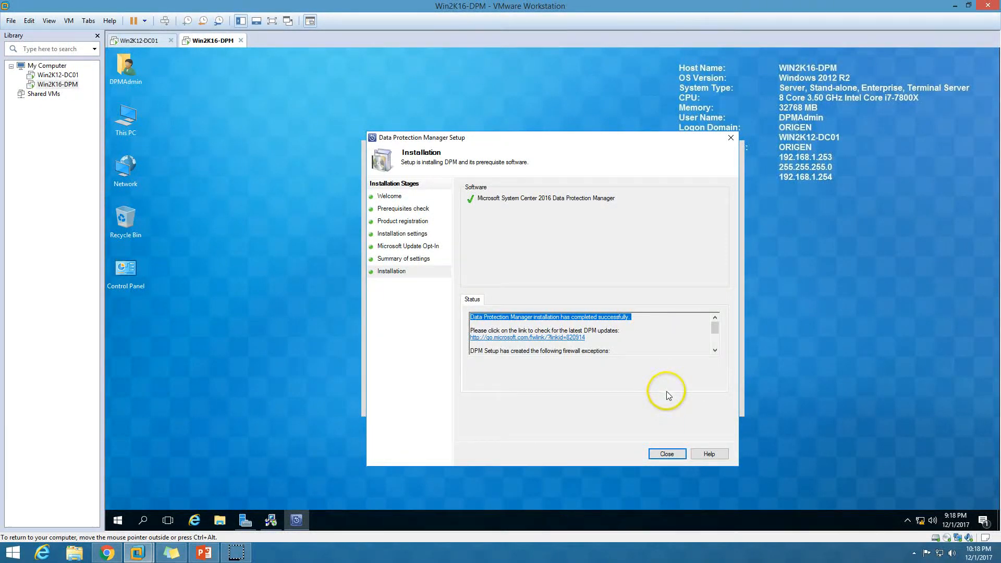
left_click(668, 454)
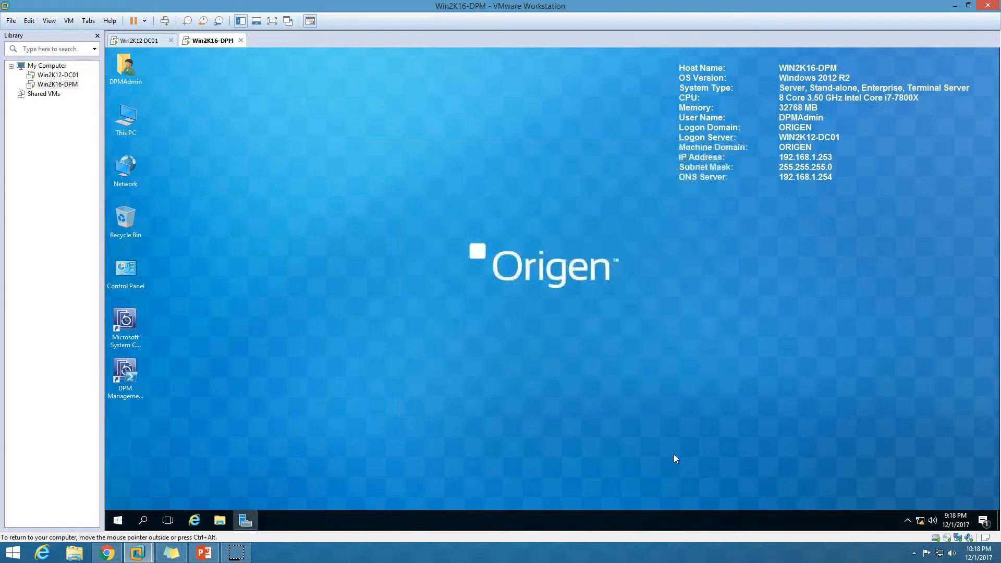
right_click(309, 246)
left_click(346, 279)
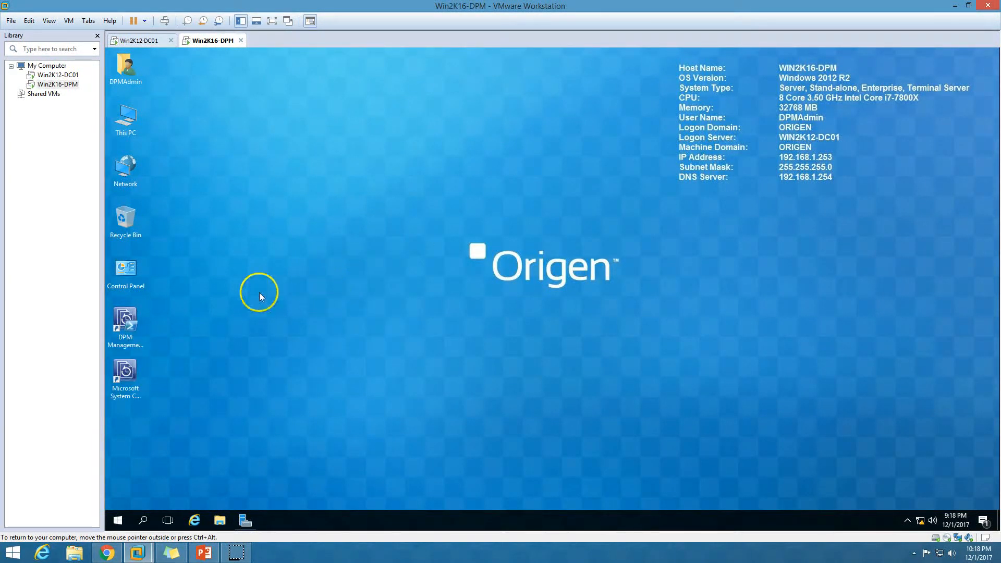
left_click(131, 323)
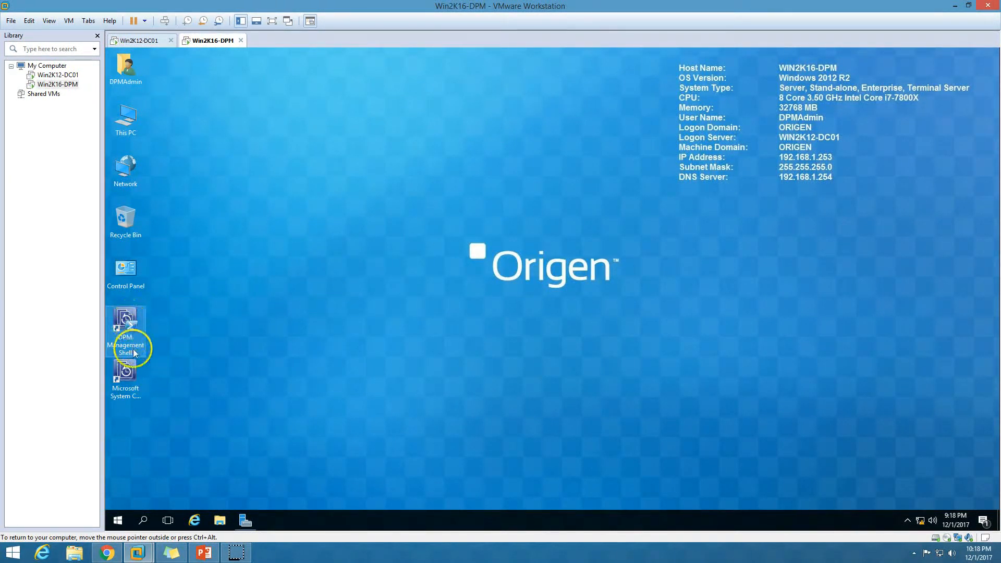
left_click(126, 382)
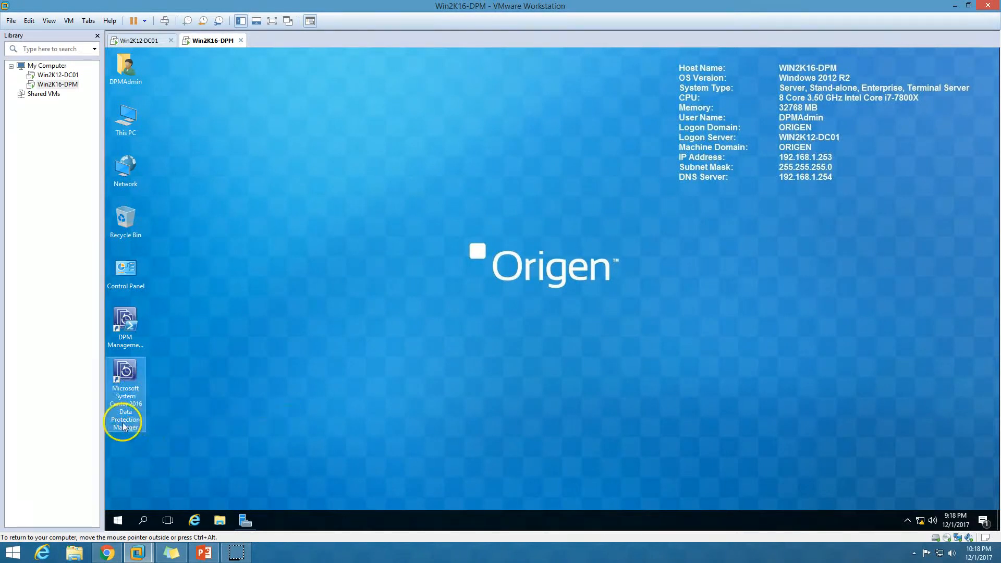
Step: Launch the DPM Administrator Console as administrator and browse Protection, Recovery and Management
double_click(132, 386)
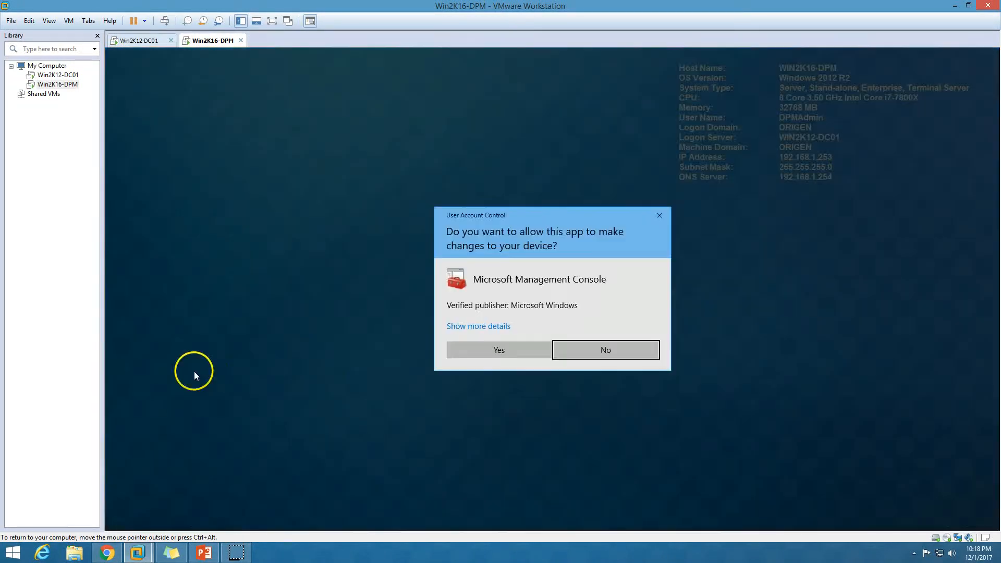
left_click(512, 348)
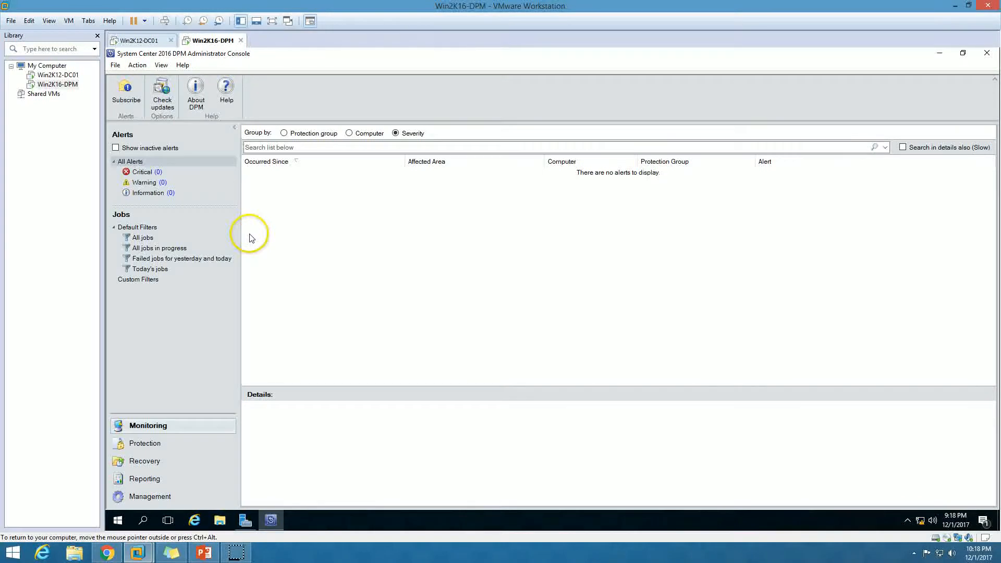
left_click(186, 442)
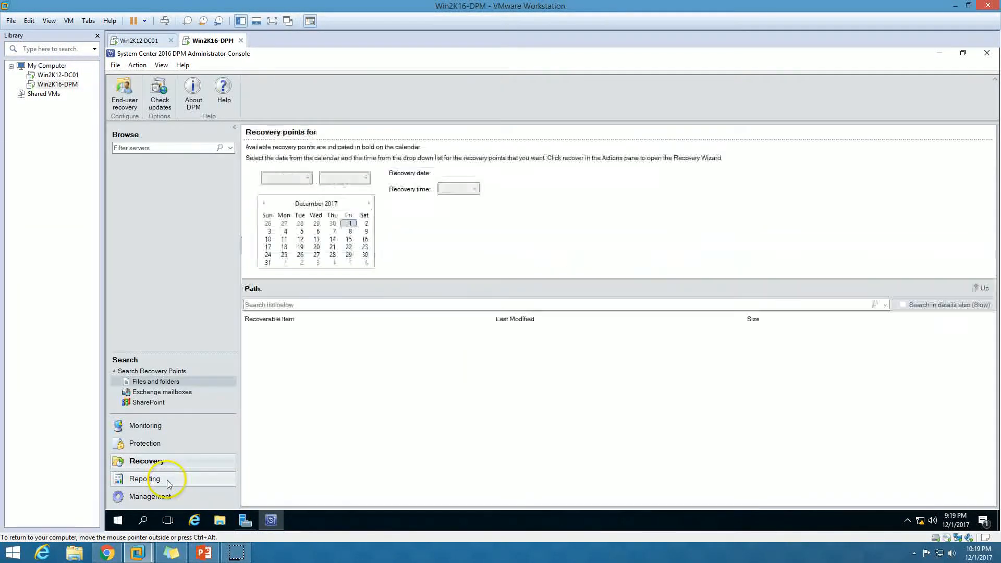
left_click(167, 478)
left_click(168, 497)
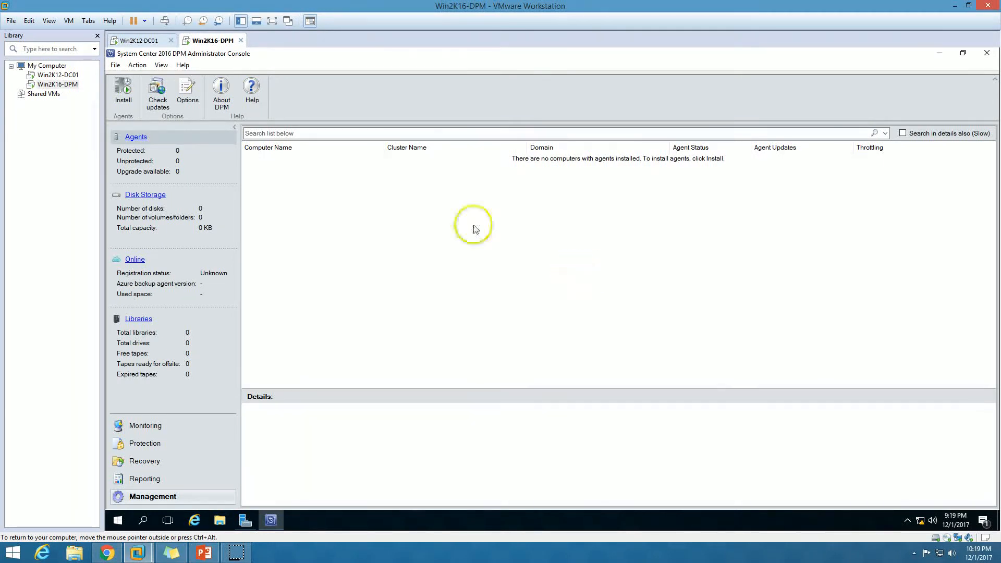
Step: Browse the console's Reporting, Recovery and Protection sections, ending on Monitoring
left_click(174, 479)
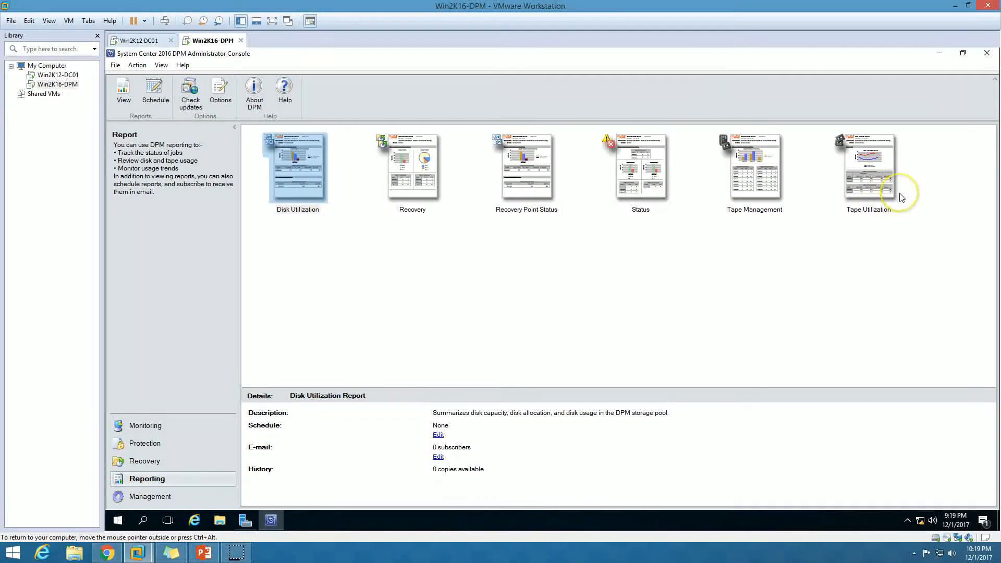
left_click(180, 462)
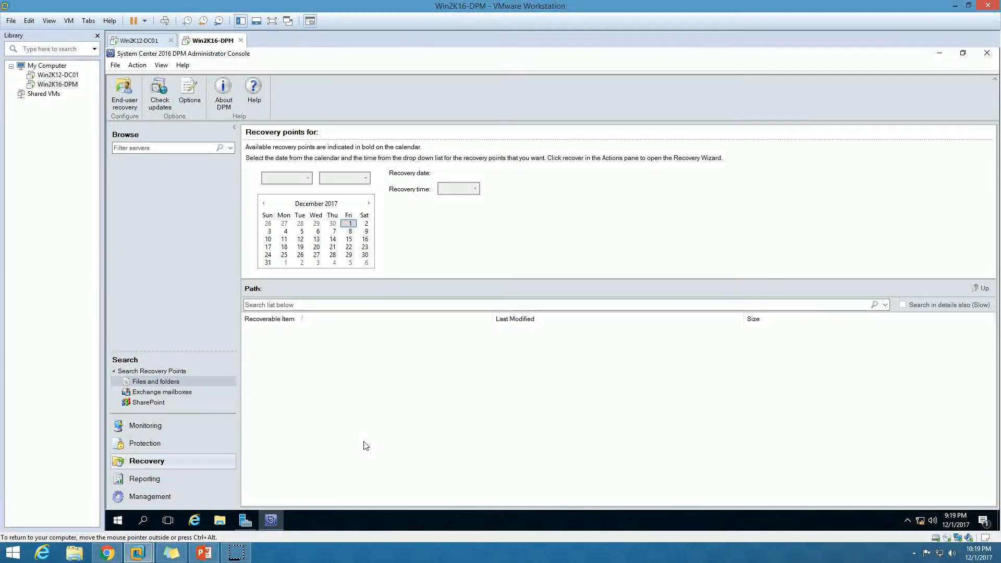
left_click(167, 443)
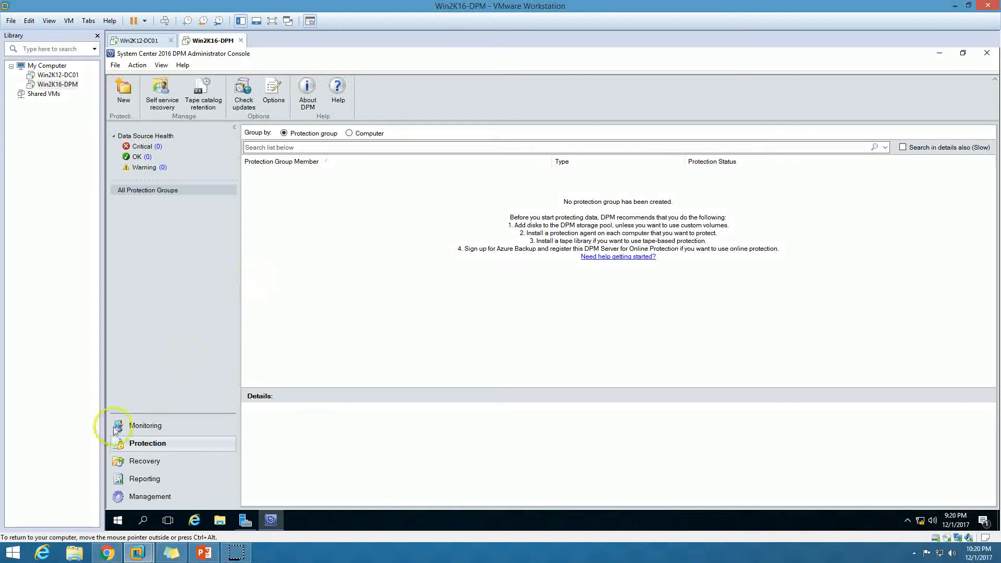
left_click(160, 426)
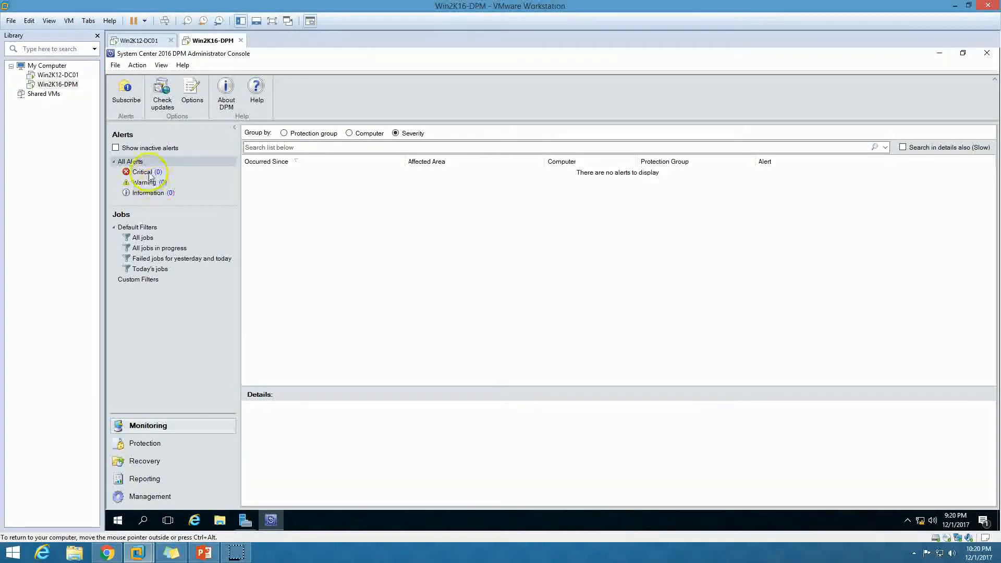
Step: In Monitoring, view All jobs, Failed jobs and Today's jobs, then return to All Alerts
left_click(142, 239)
left_click(146, 260)
left_click(148, 269)
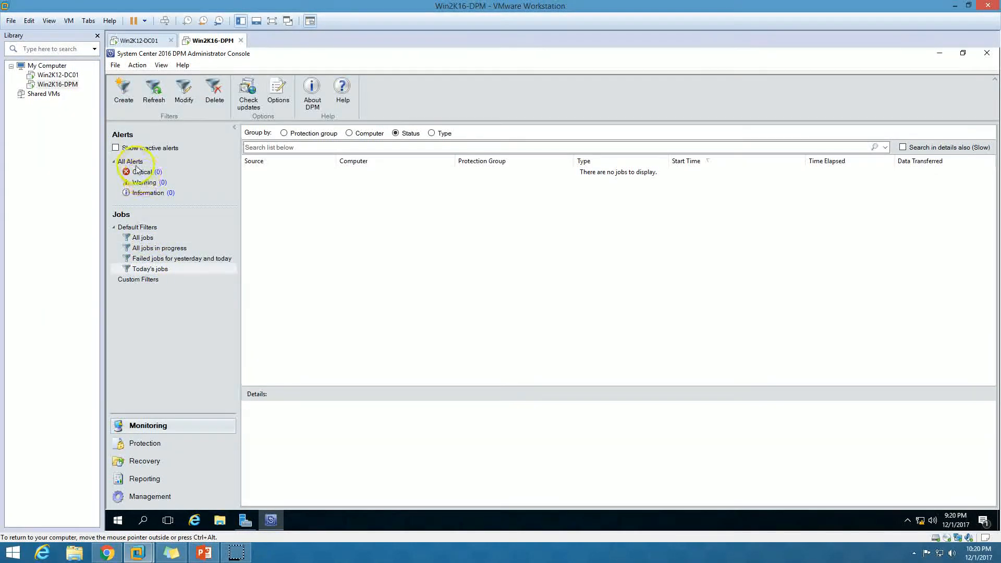
left_click(134, 162)
left_click(287, 201)
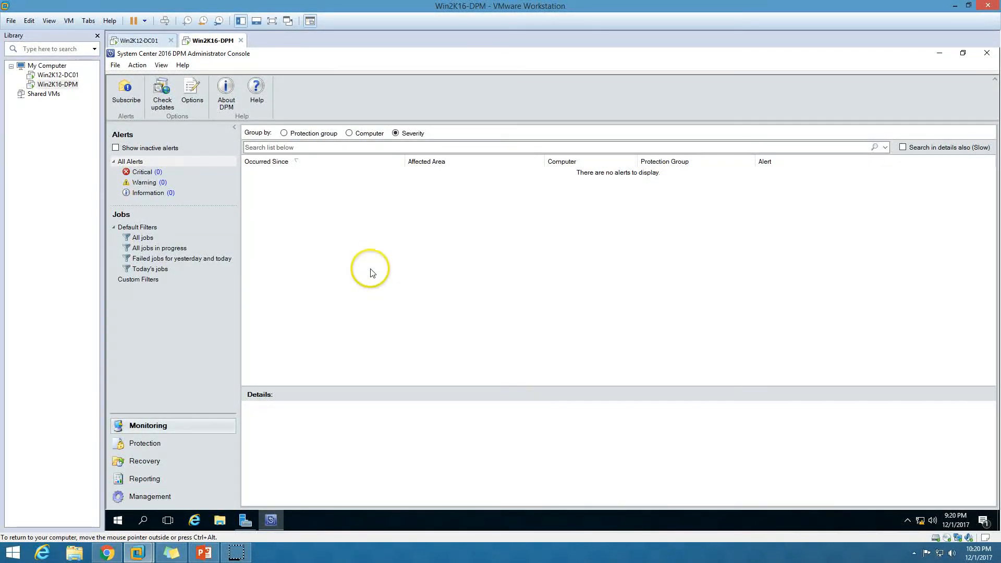
Step: Close the DPM console and advance the PowerPoint presentation to the final contact slide
left_click(987, 55)
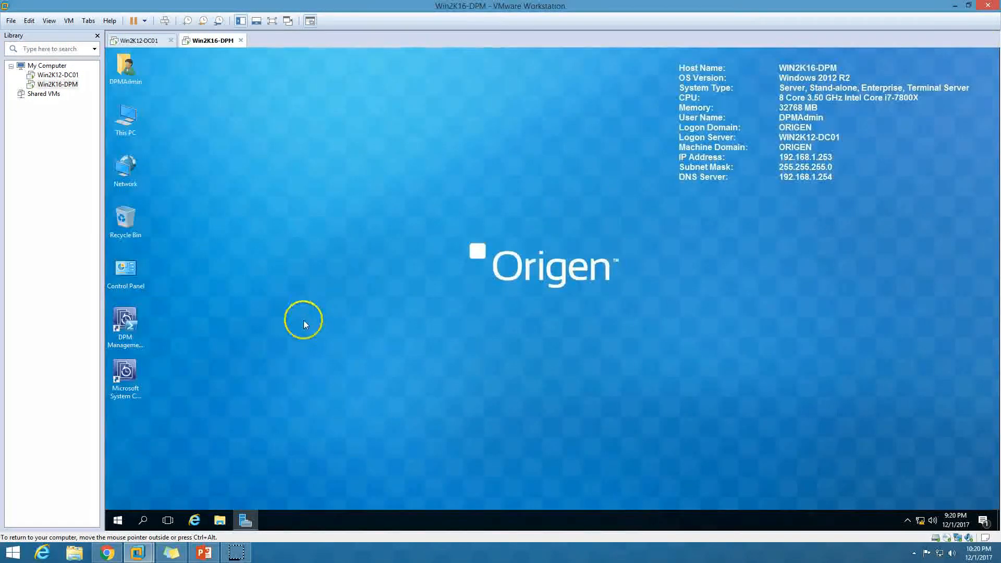
left_click(203, 553)
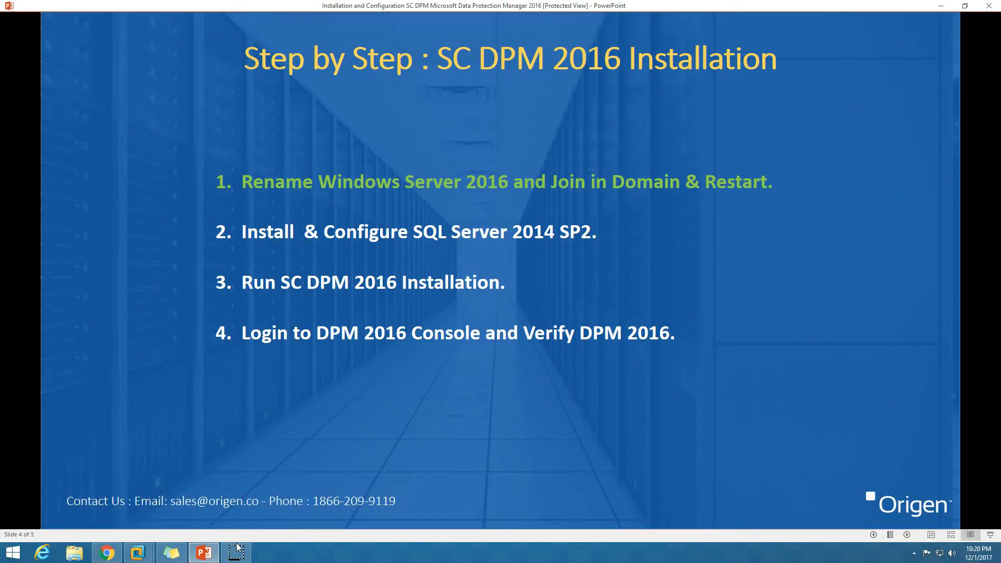
left_click(908, 535)
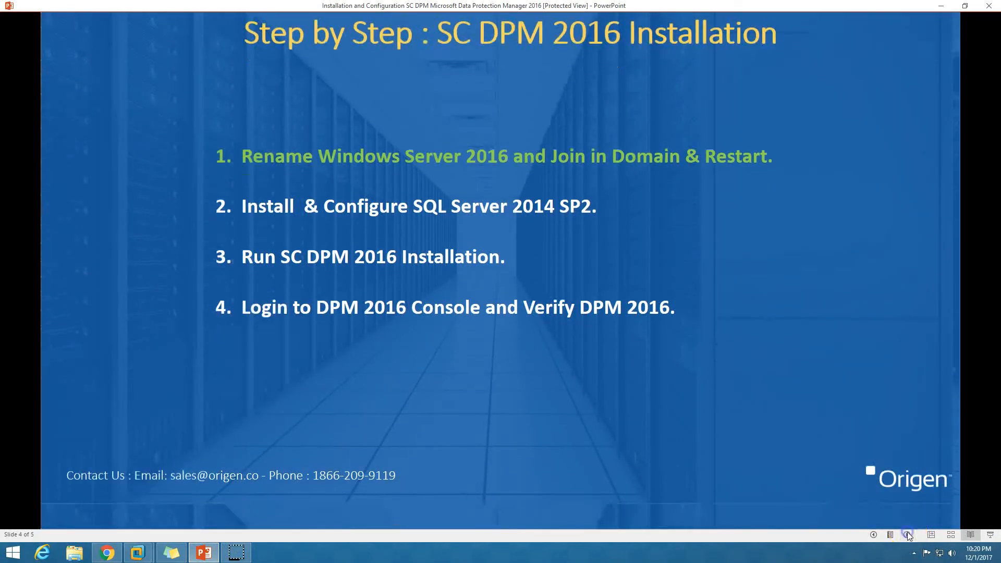